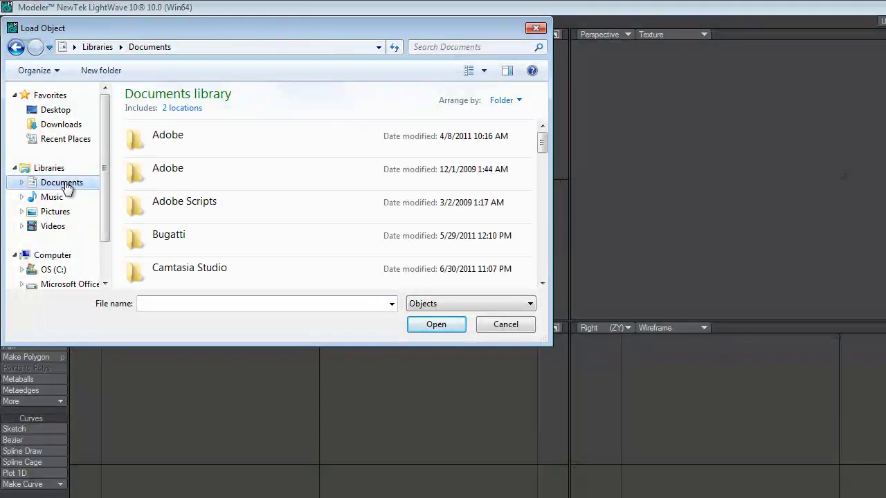
Step: Load the object bugatti_v002.lwo from the objects folder inside the Bugatti documents folder
click(157, 238)
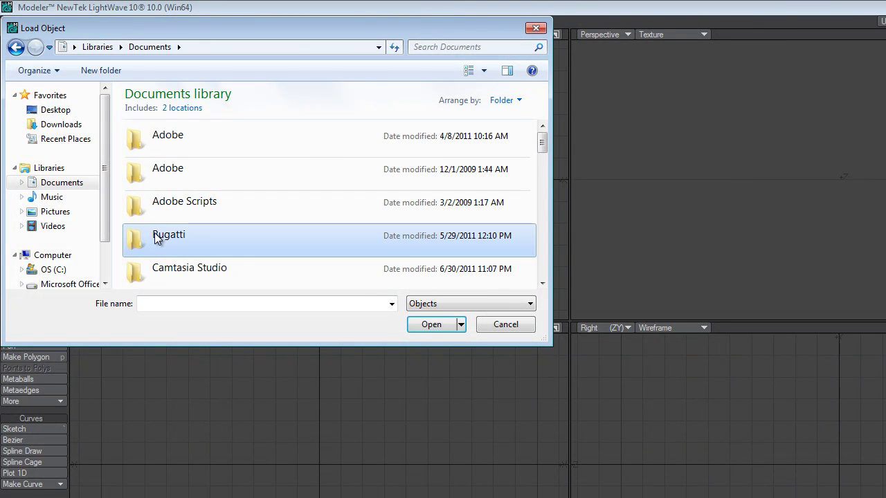
click(430, 325)
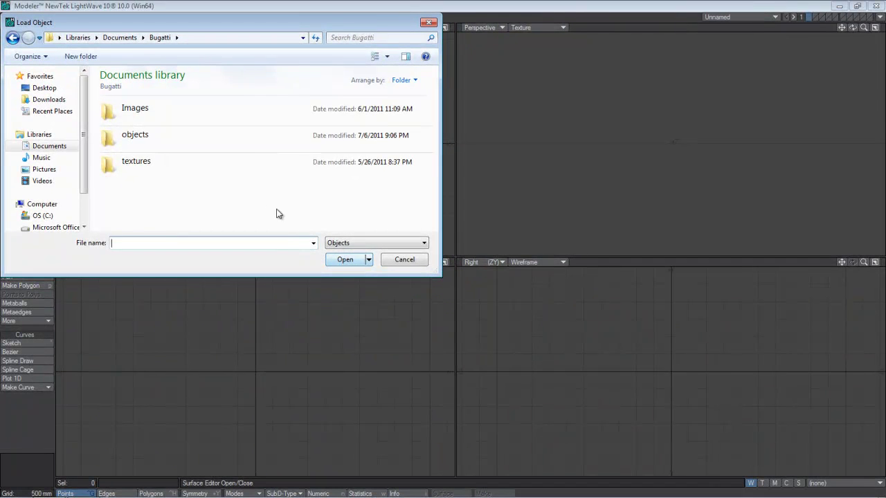
double_click(221, 146)
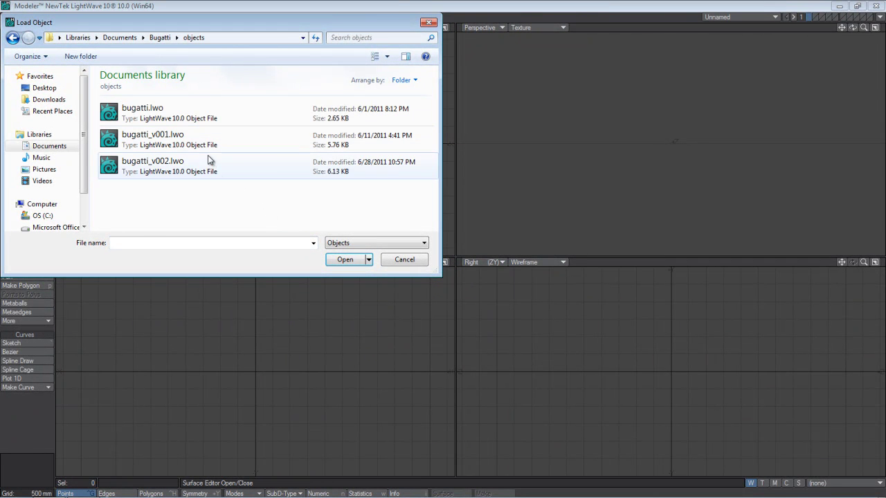
click(208, 160)
click(344, 260)
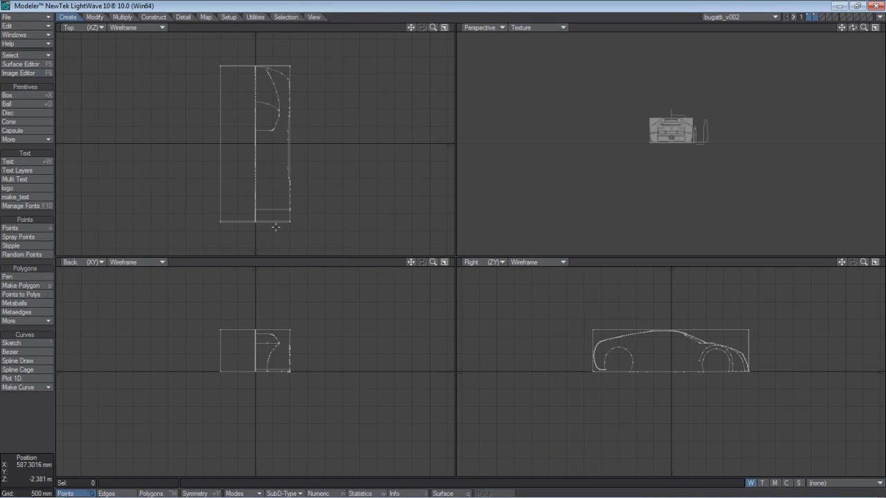
Step: Load the backdrop preset bugatti.cfg from the display options to place the blueprint images in the viewports
key(d)
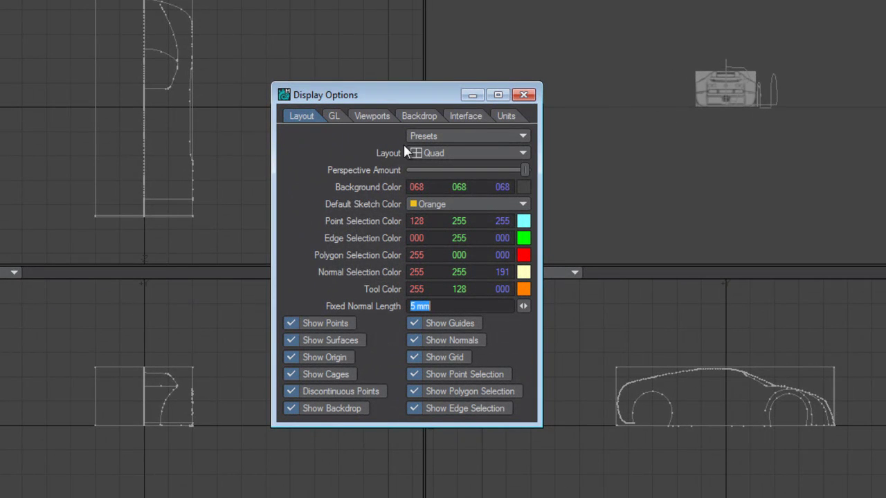
click(419, 116)
click(424, 152)
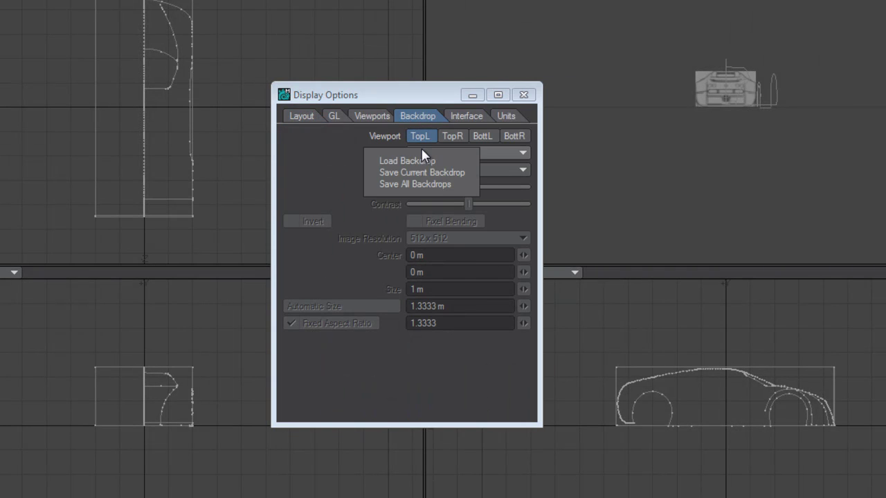
click(425, 161)
click(321, 217)
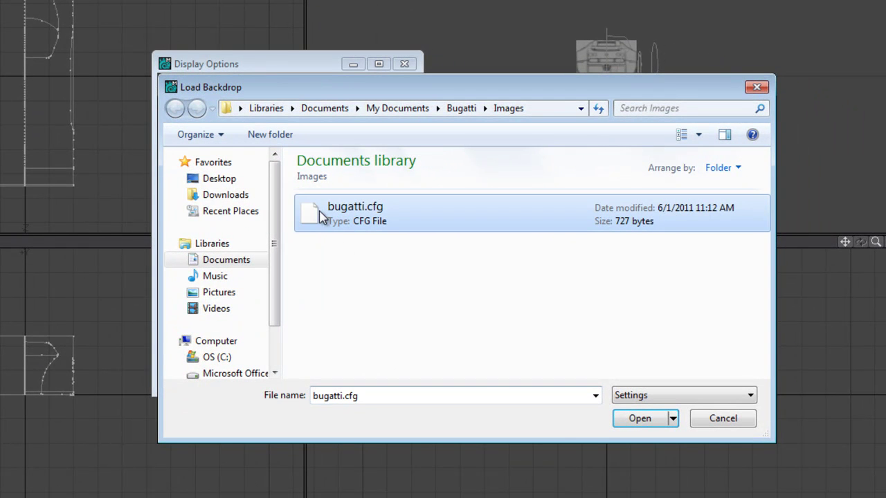
click(623, 420)
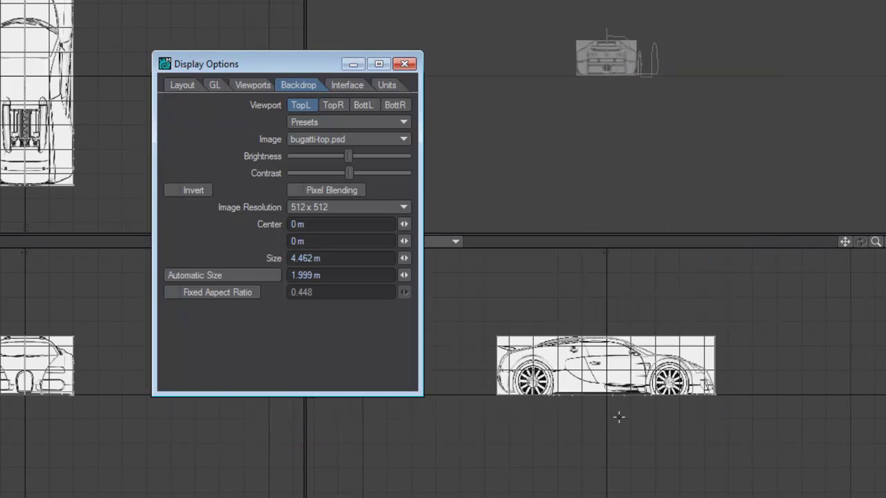
click(406, 65)
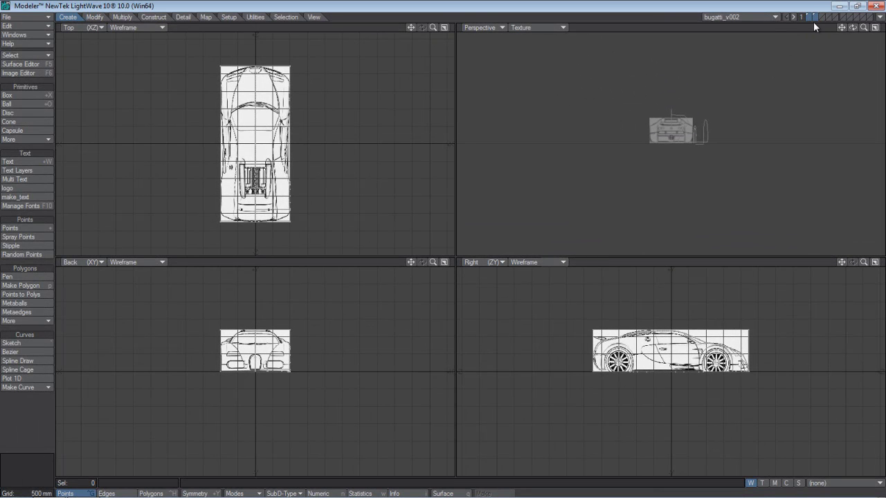
Step: Make the second layer, which holds the car's outline curves, the only active layer
click(814, 18)
drag(863, 27, 883, 28)
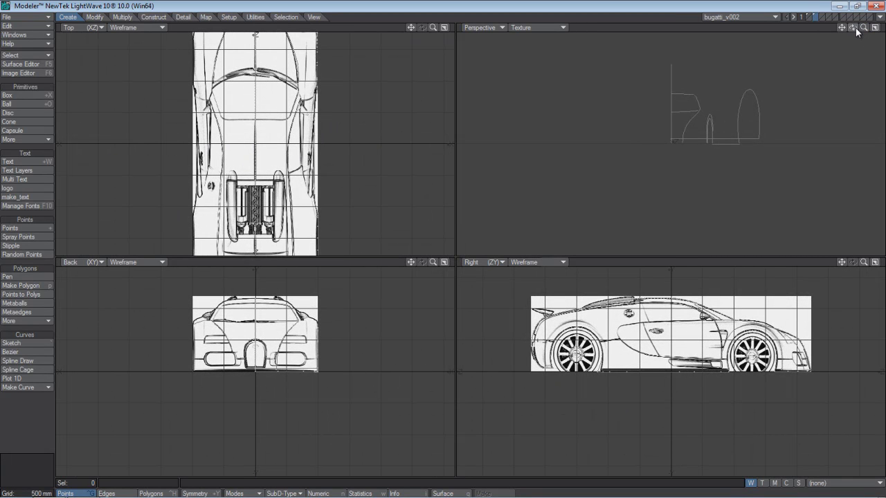
drag(856, 27, 877, 28)
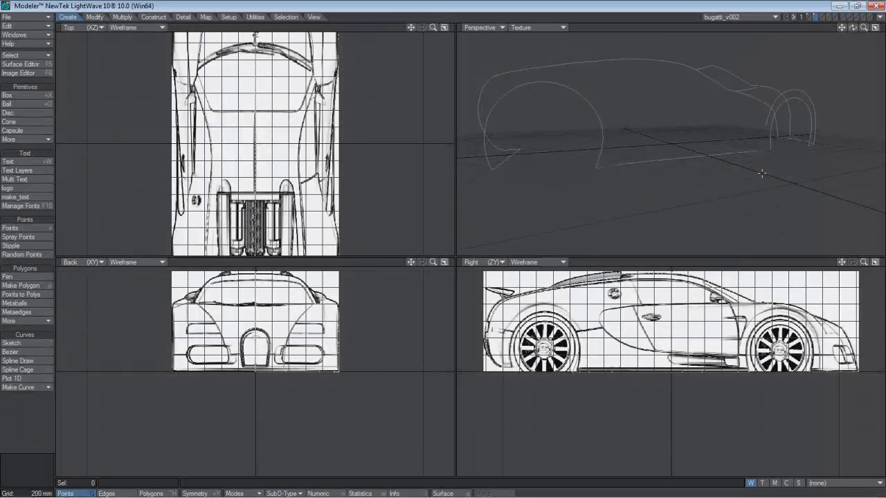
Step: Reshape the outer front wheel arch curve by moving its points to follow the side-view blueprint
click(765, 125)
key(t)
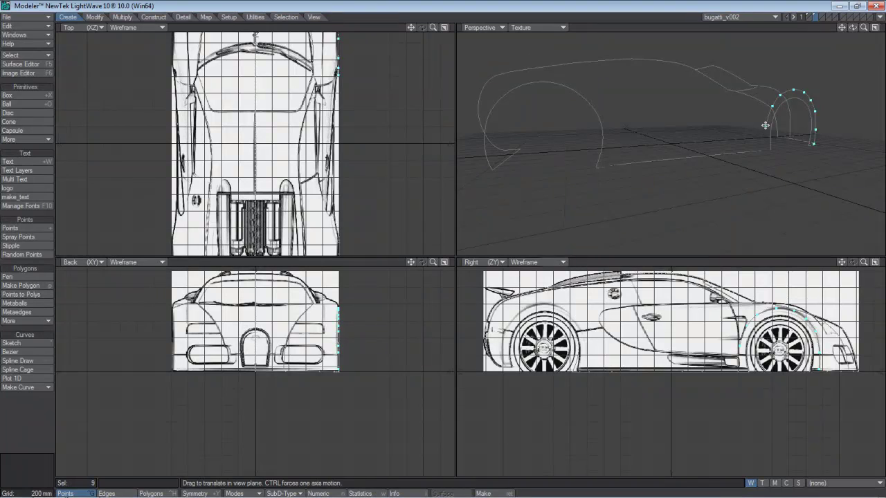
key(space)
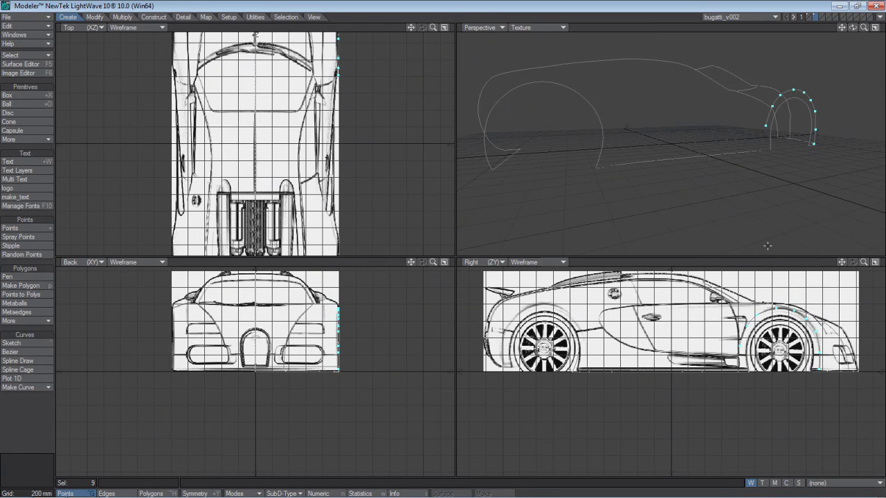
key(t)
mouse_move(452, 252)
mouse_down()
mouse_move(443, 243)
mouse_move(450, 251)
mouse_up()
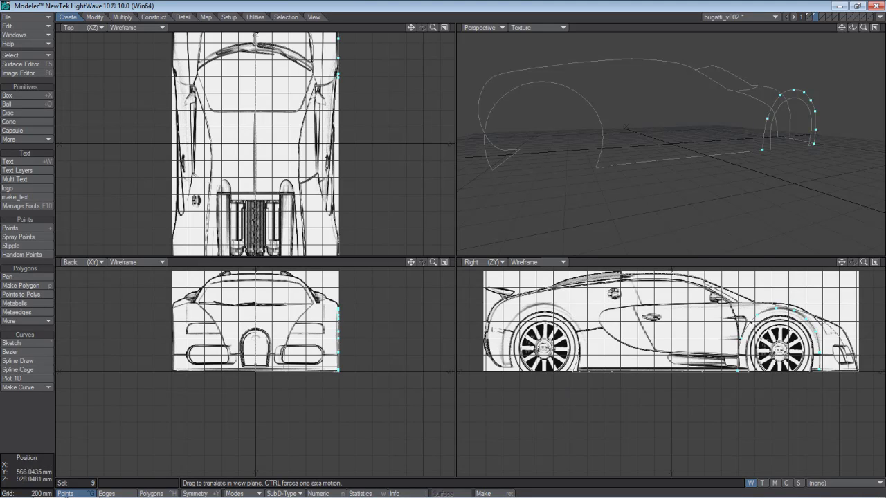
drag(765, 324, 774, 309)
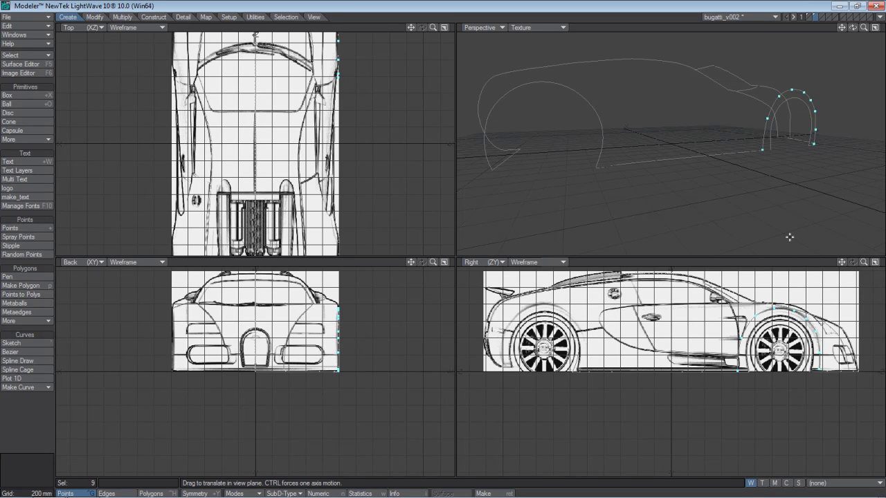
key(space)
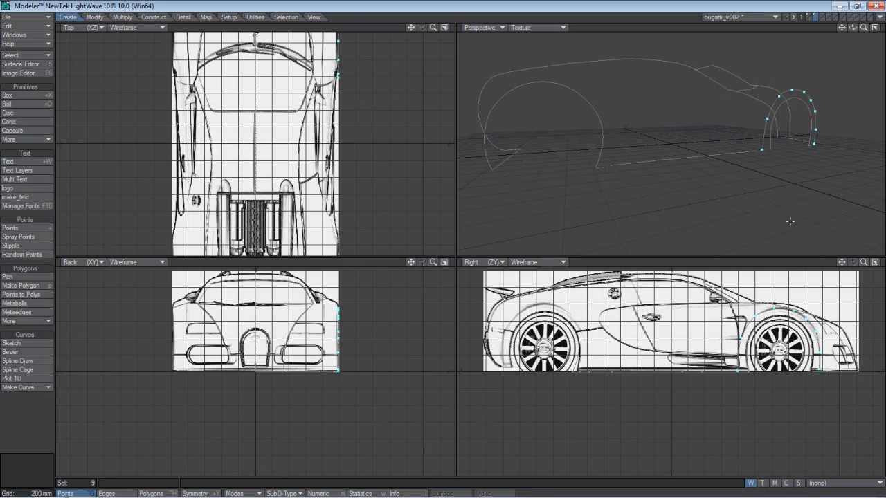
click(800, 206)
Step: Weld the lower end point of the hood curve to the curve along the bottom of the front bumper
drag(853, 27, 789, 33)
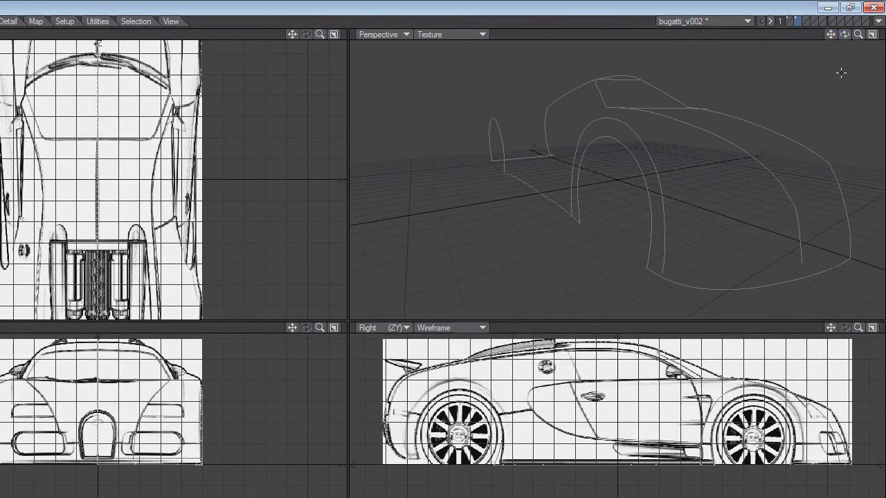
click(802, 277)
drag(845, 37, 879, 39)
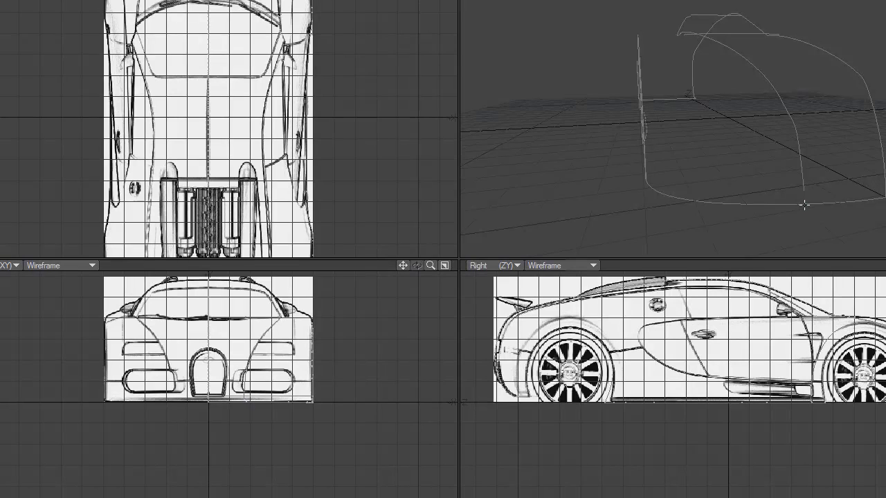
click(804, 191)
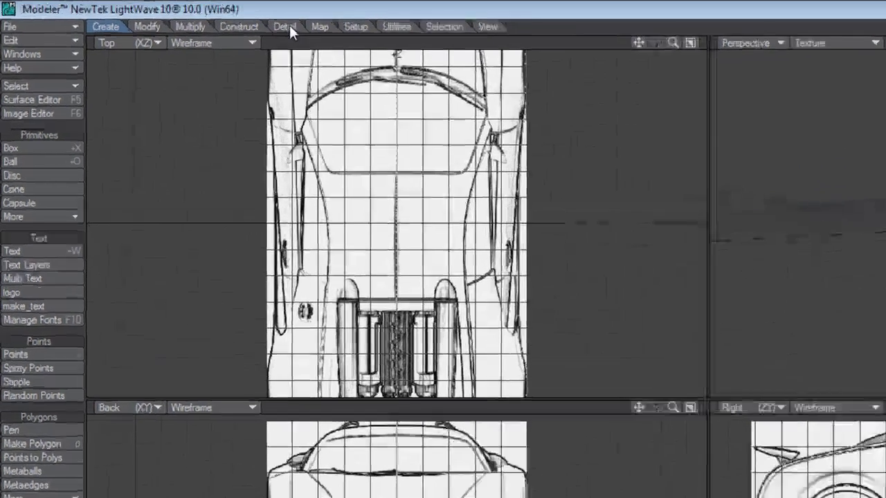
click(229, 21)
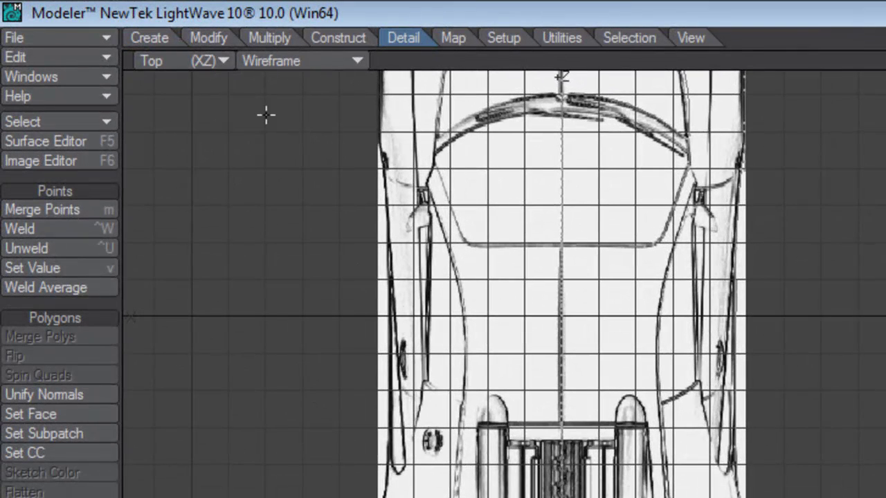
click(90, 228)
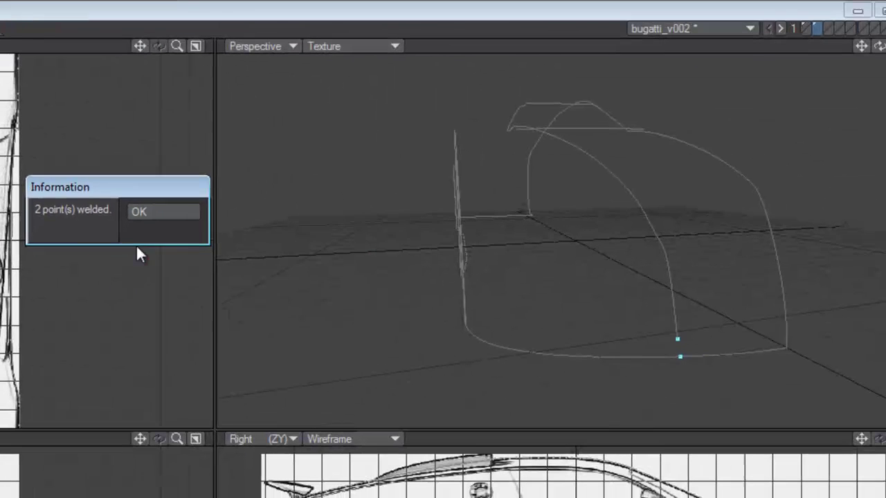
click(153, 211)
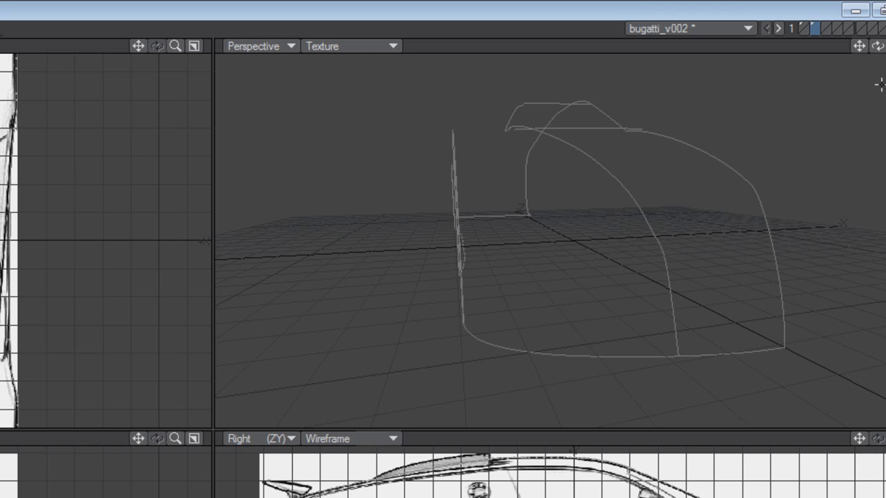
Step: Weld the three points where the hood curve meets the lower outer corner of the windshield
drag(877, 45, 769, 52)
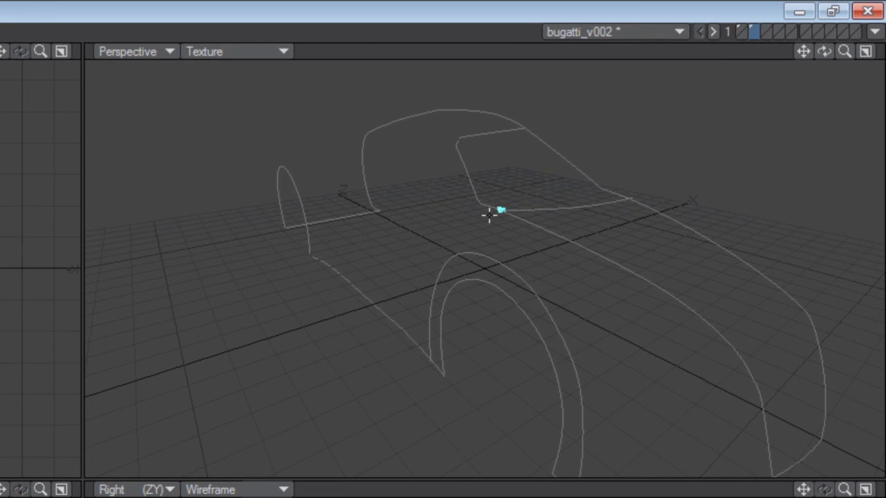
drag(843, 55, 767, 99)
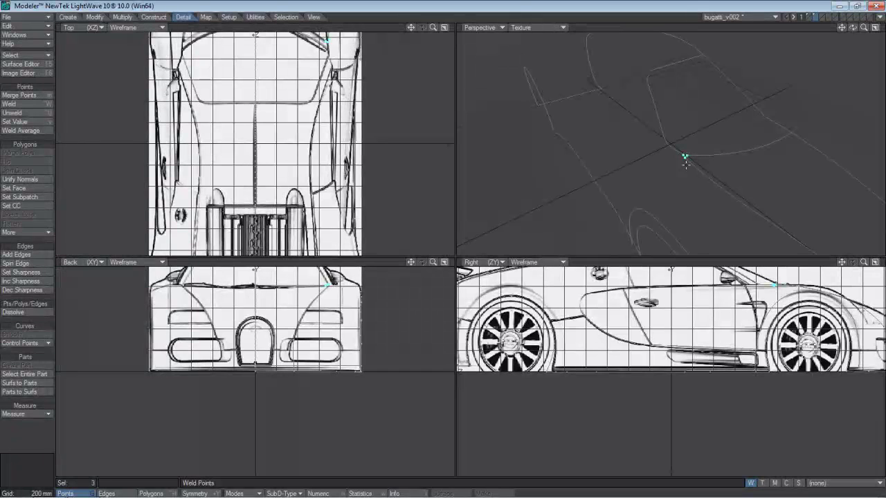
key(ctrl+w)
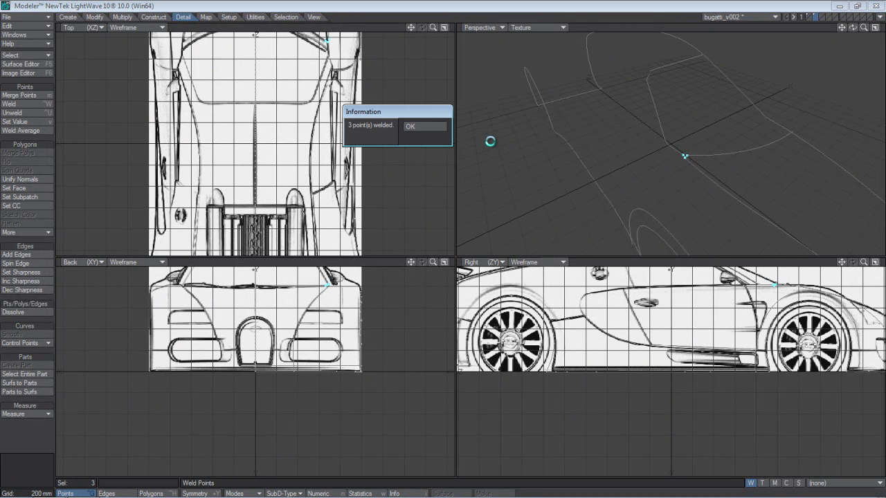
click(439, 127)
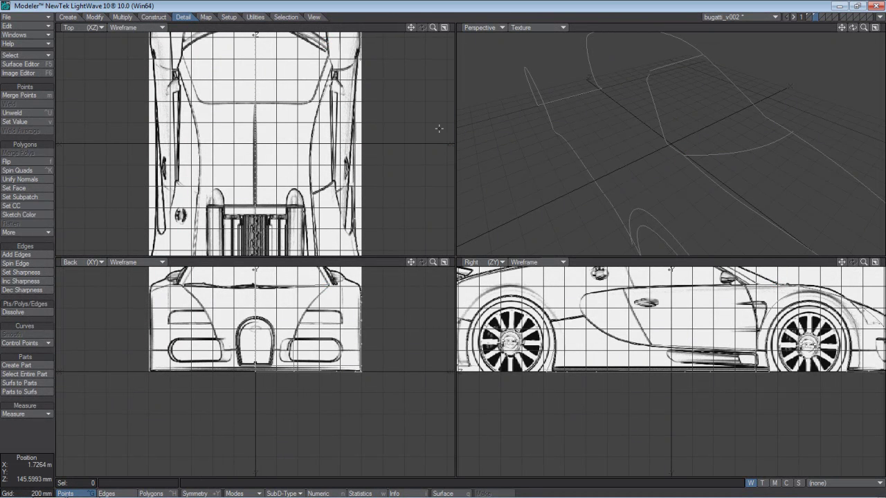
click(682, 155)
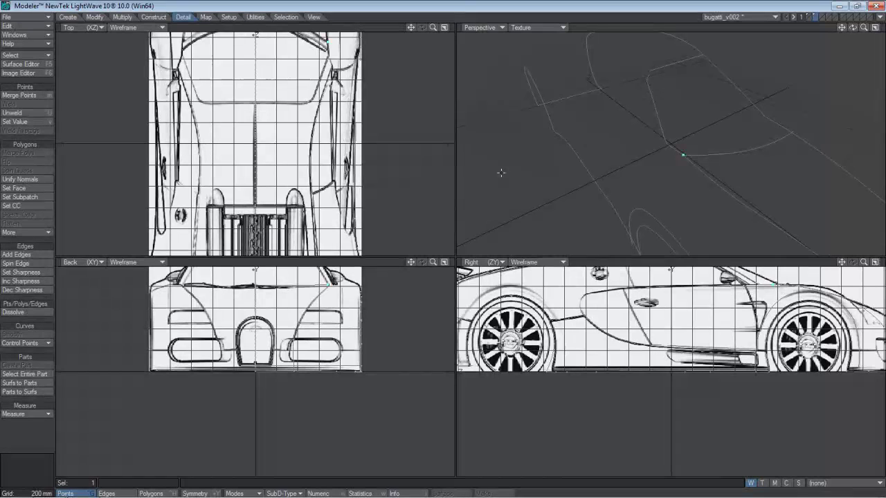
key(t)
drag(453, 252, 451, 252)
click(669, 135)
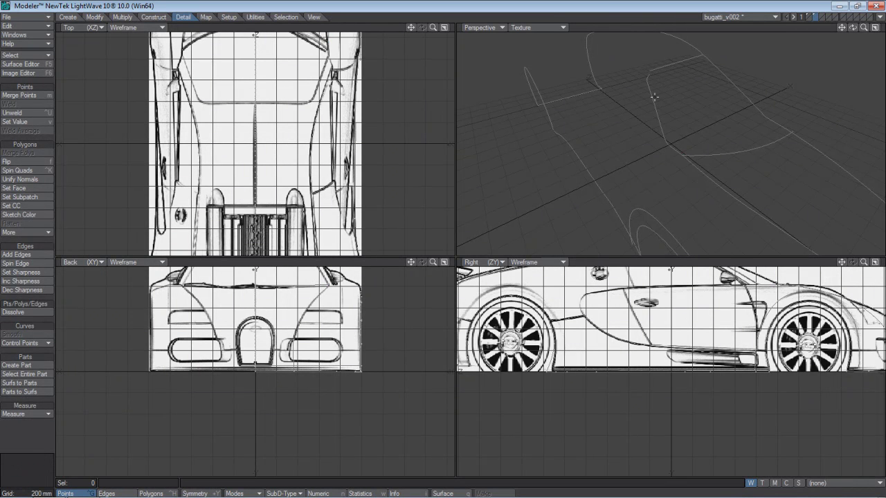
Step: Weld the two overlapping points at the upper outer corner of the windshield
click(649, 70)
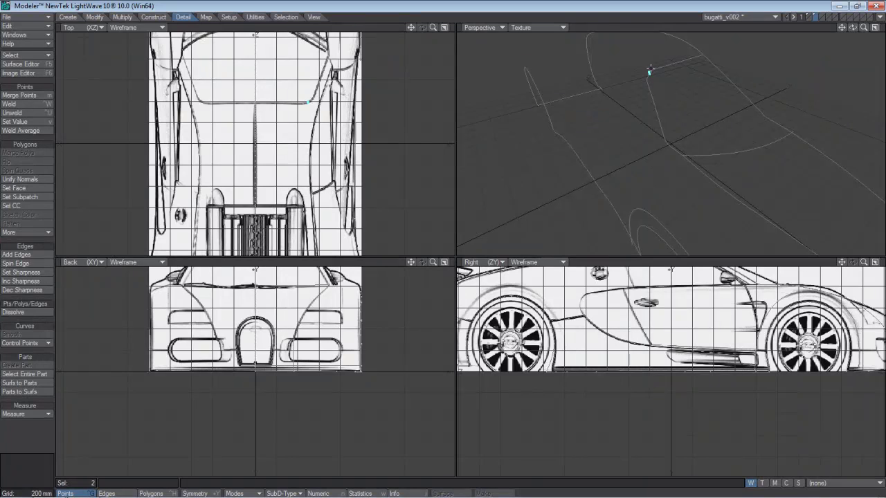
key(ctrl+w)
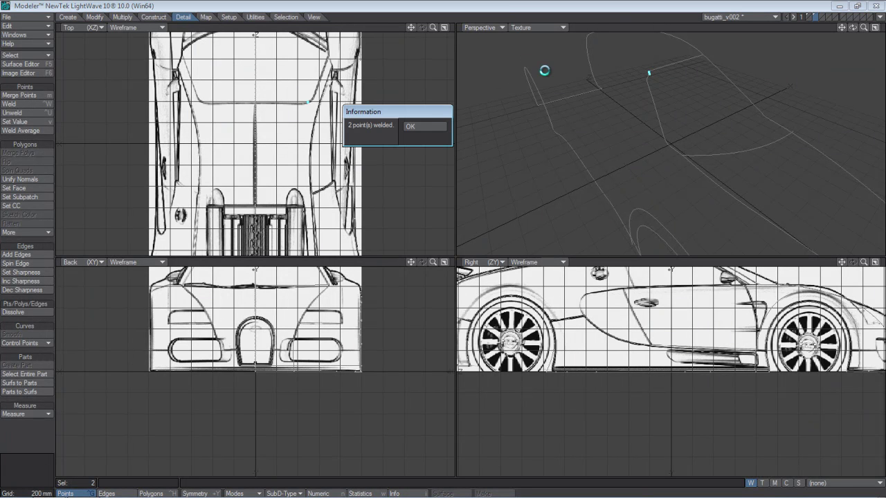
click(439, 127)
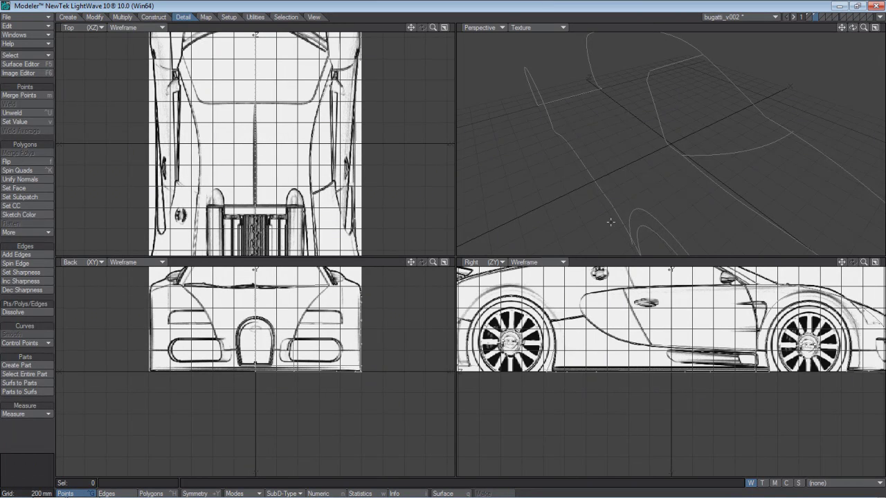
Step: Weld the rear base point of the outer front wheel arch to the adjoining end of the side sill curve
drag(855, 29, 813, 75)
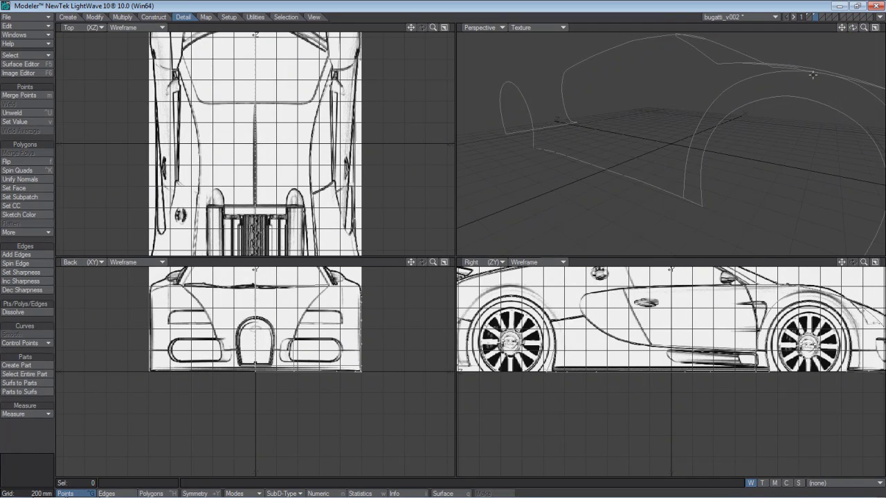
click(685, 196)
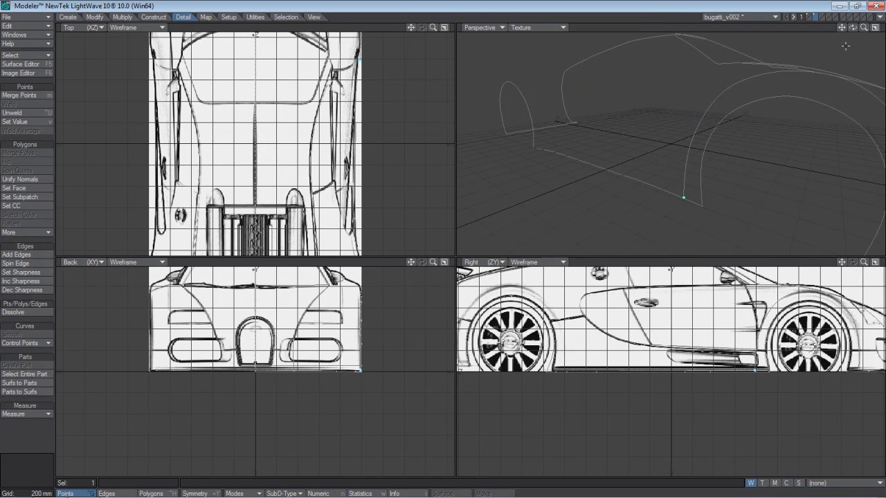
drag(851, 27, 810, 77)
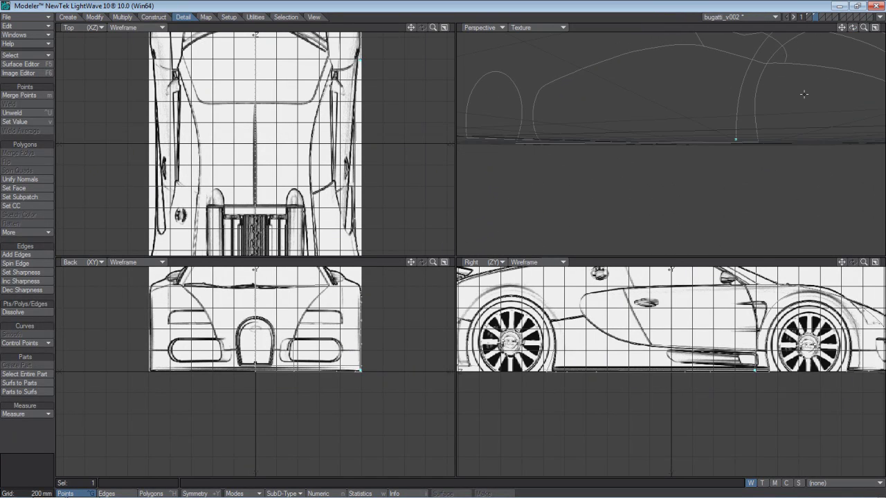
click(736, 142)
key(ctrl+w)
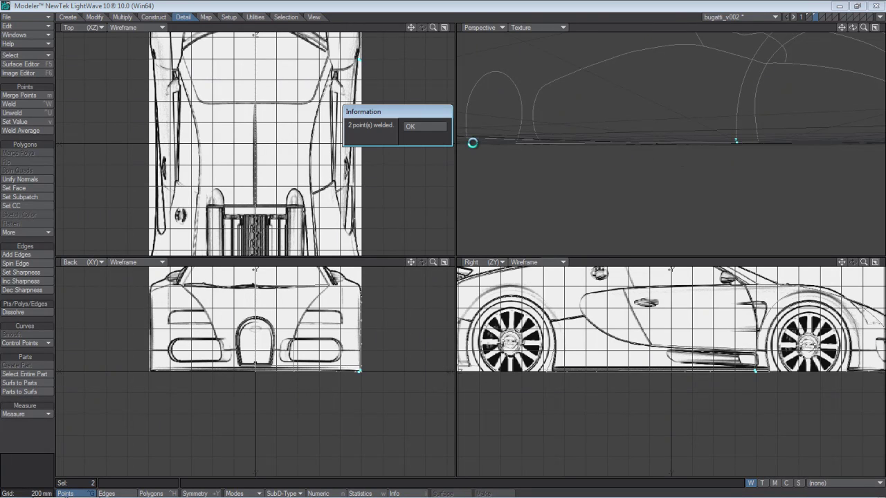
Step: Weld the two overlapping points at the lower centre of the windshield, where its base curve meets the hood on the centreline
click(433, 127)
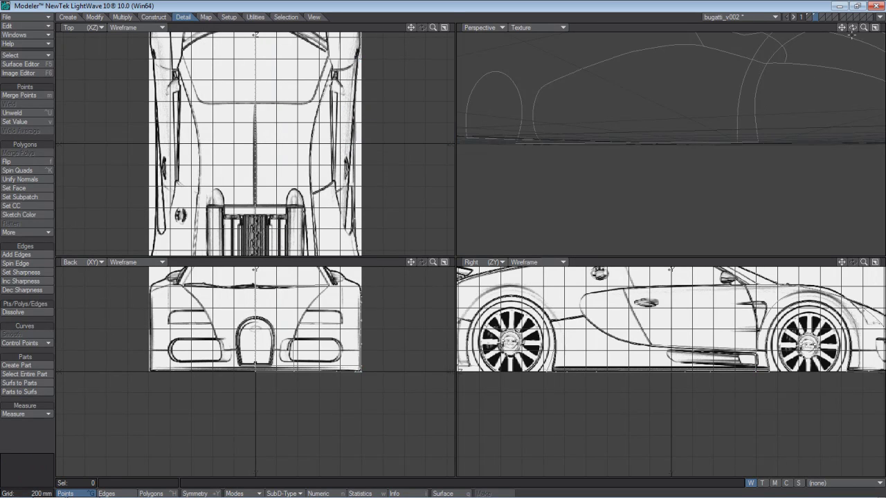
drag(852, 27, 453, 251)
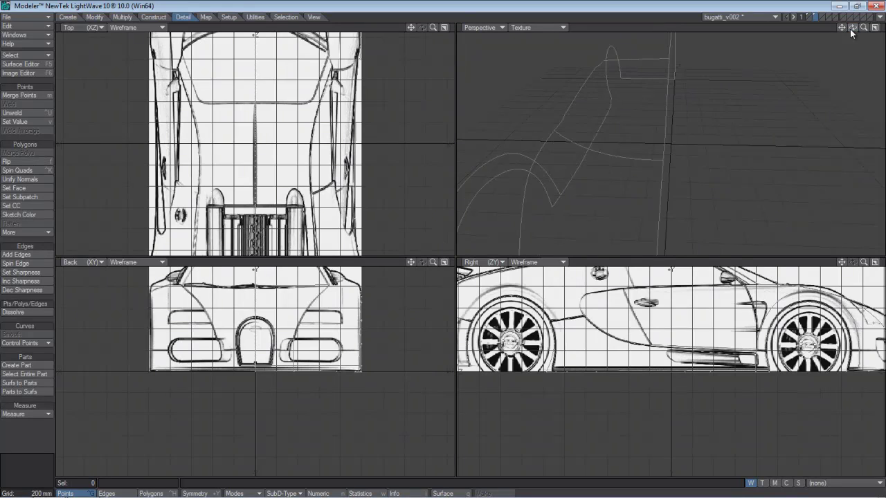
click(660, 160)
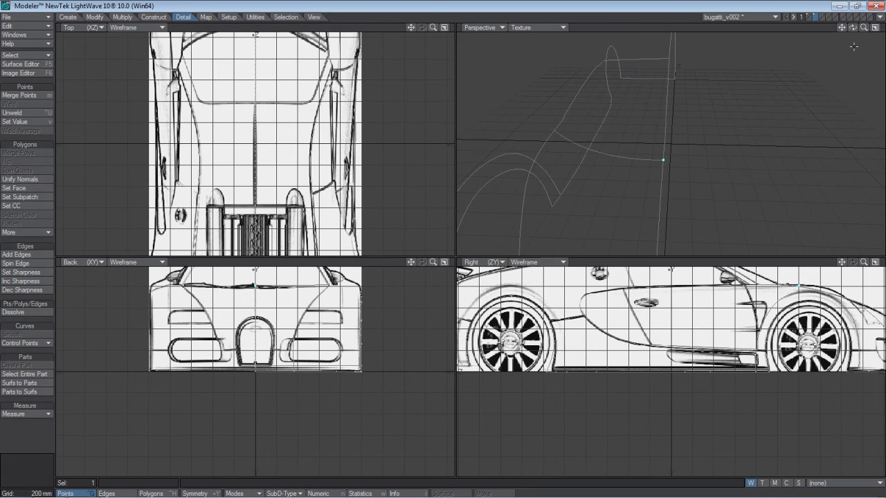
drag(853, 27, 451, 252)
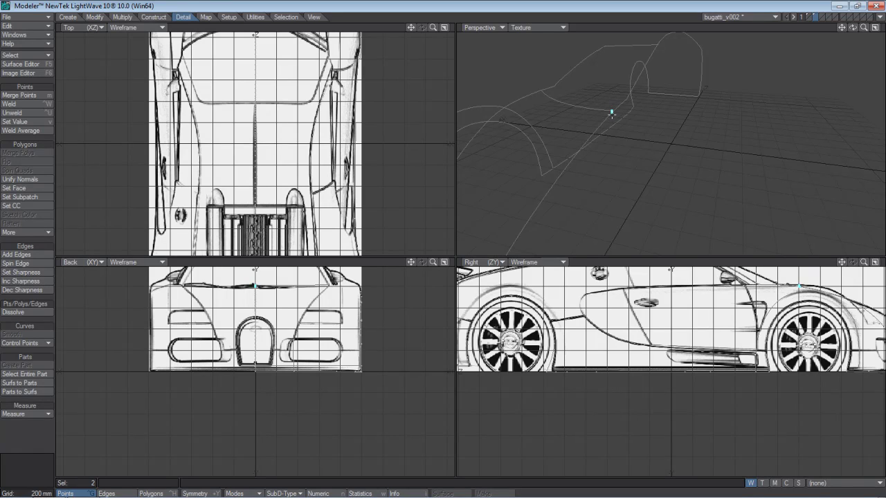
key(ctrl+w)
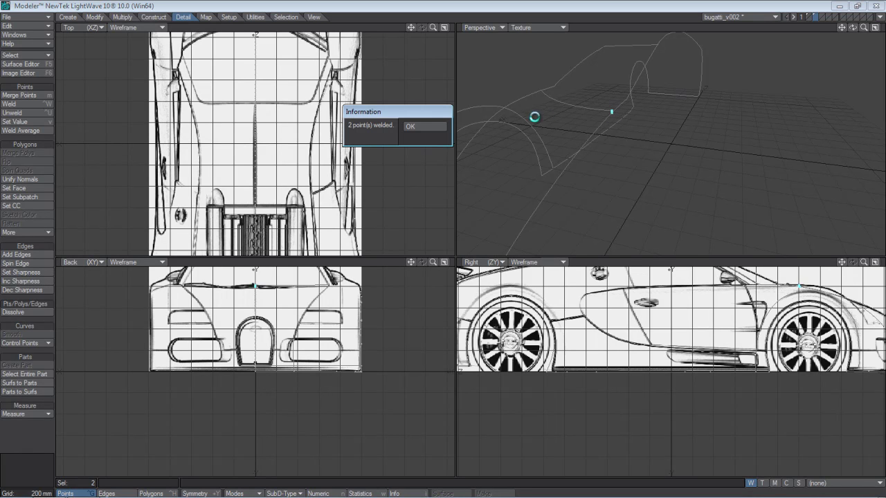
click(445, 128)
click(496, 125)
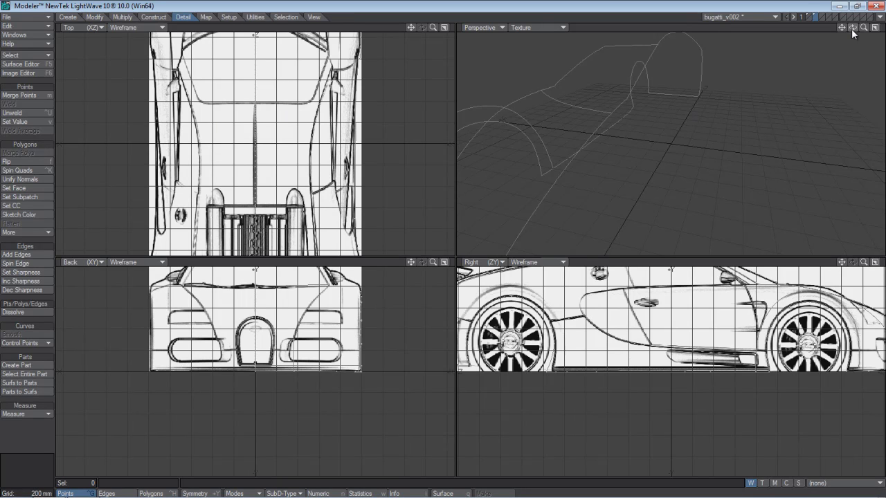
Step: Weld the three points where the windshield's upper edge meets the roof on the car's centreline, and check the joined point
mouse_move(852, 28)
mouse_down()
mouse_move(450, 251)
mouse_move(724, 55)
mouse_move(684, 63)
mouse_up()
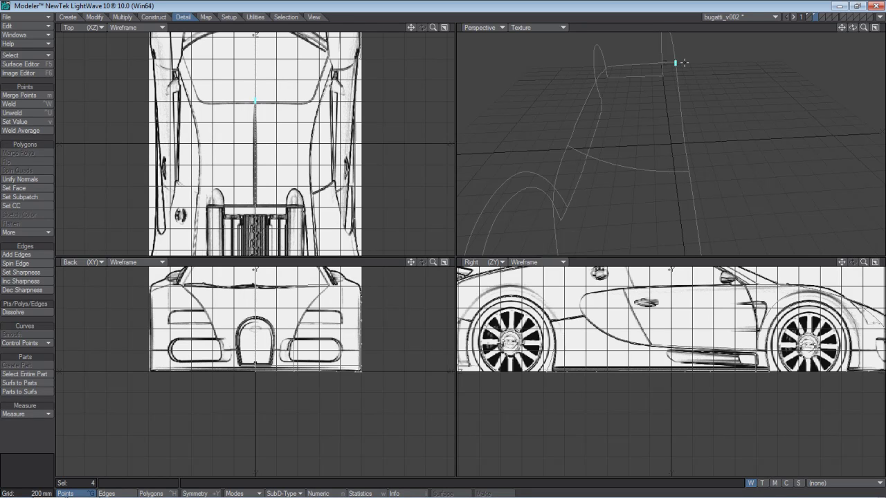
key(ctrl+w)
key(/)
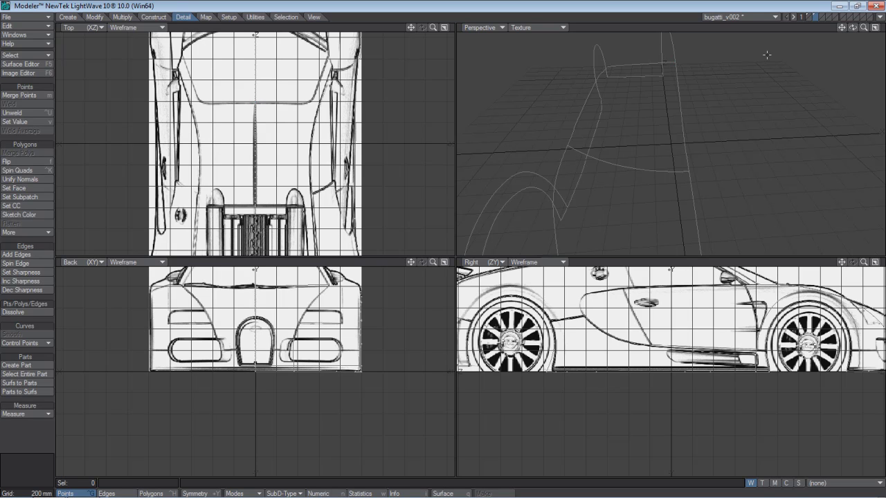
drag(865, 29, 836, 68)
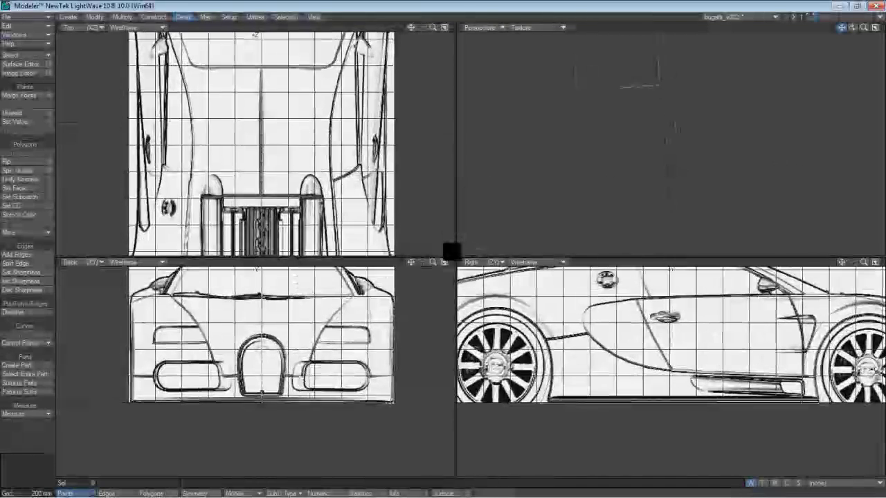
click(669, 85)
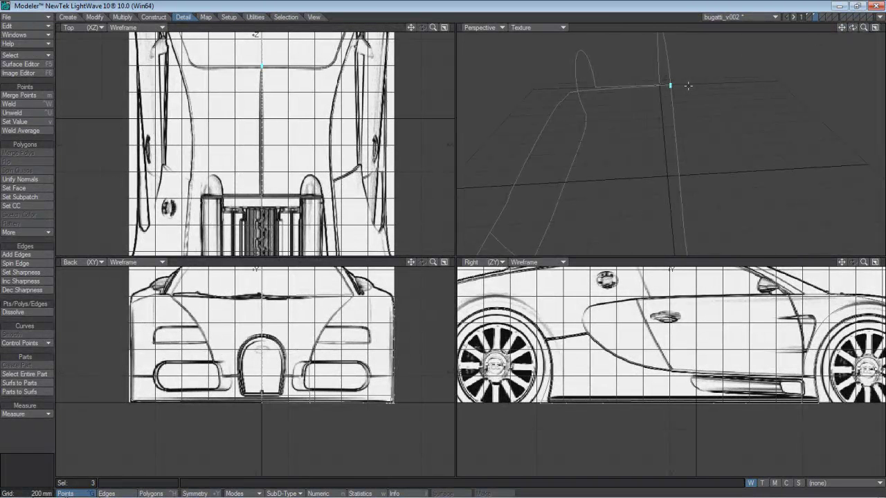
key(ctrl+w)
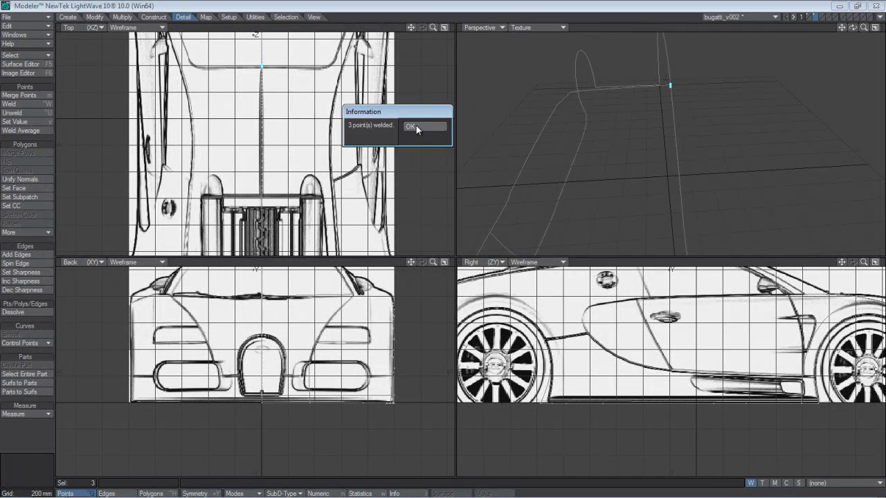
click(416, 126)
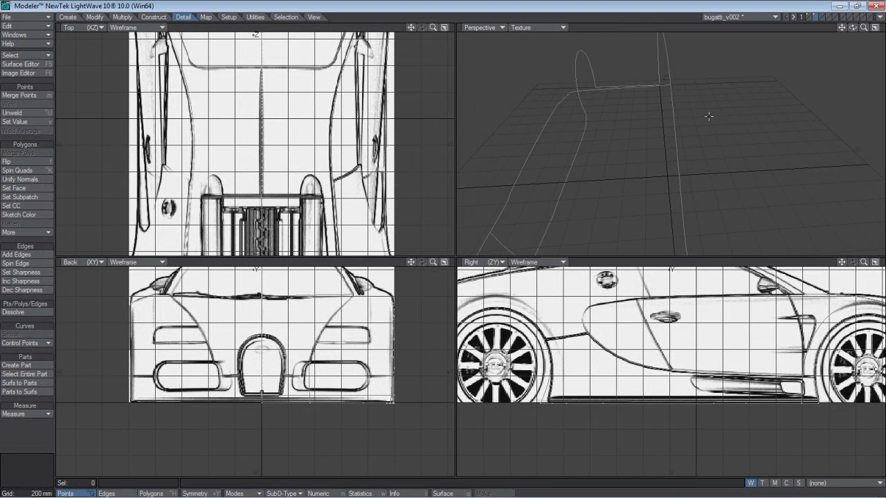
drag(852, 27, 765, 48)
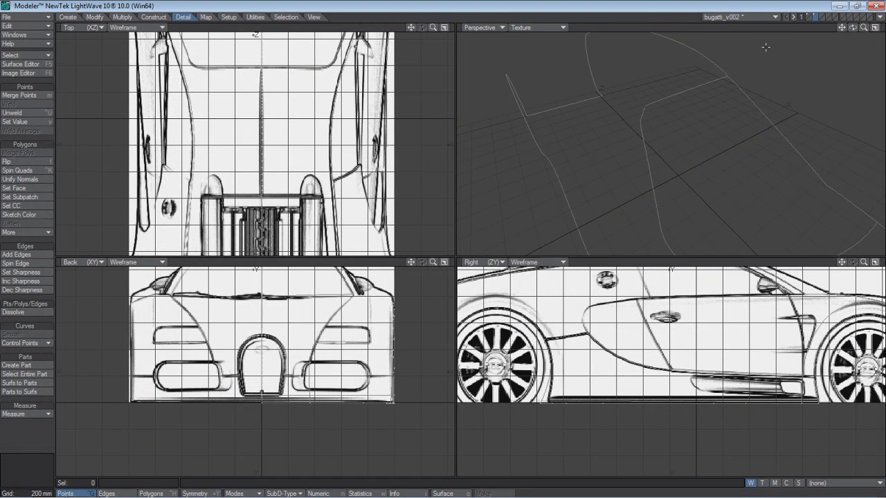
click(727, 75)
key(ctrl+w)
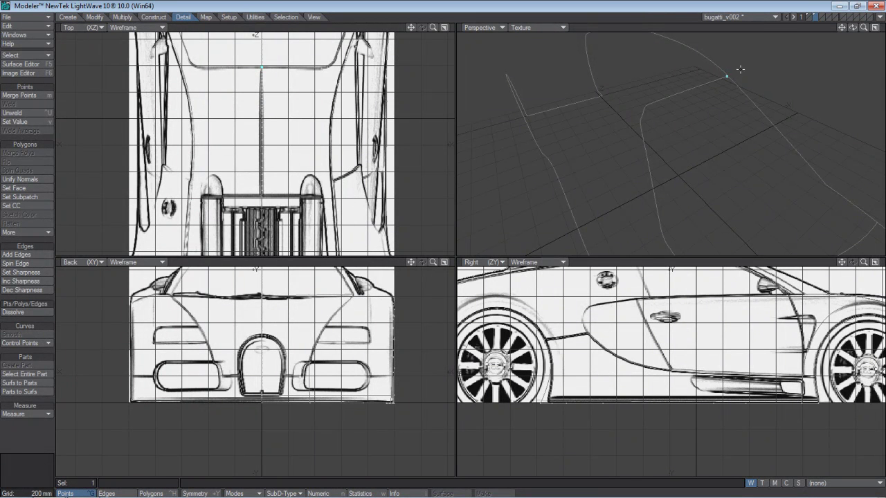
key(slash)
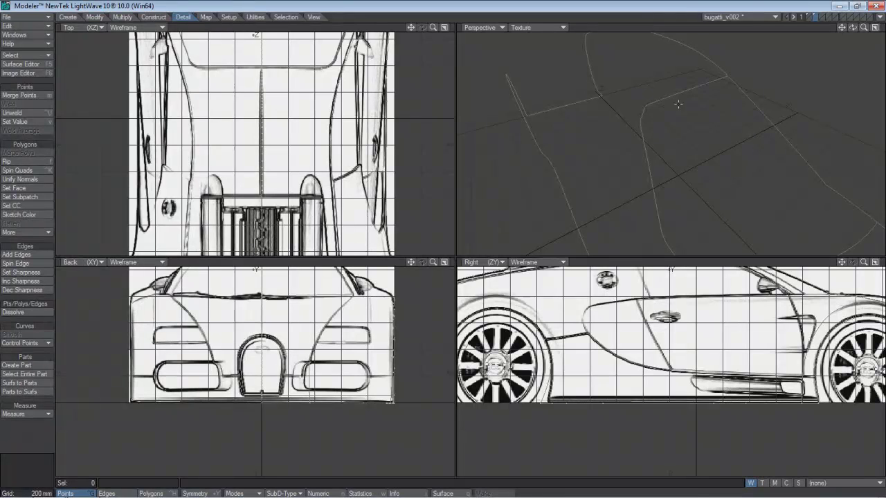
Step: Move the point at the windshield's rounded upper outer corner slightly outward and forward to match the top-view blueprint
click(642, 114)
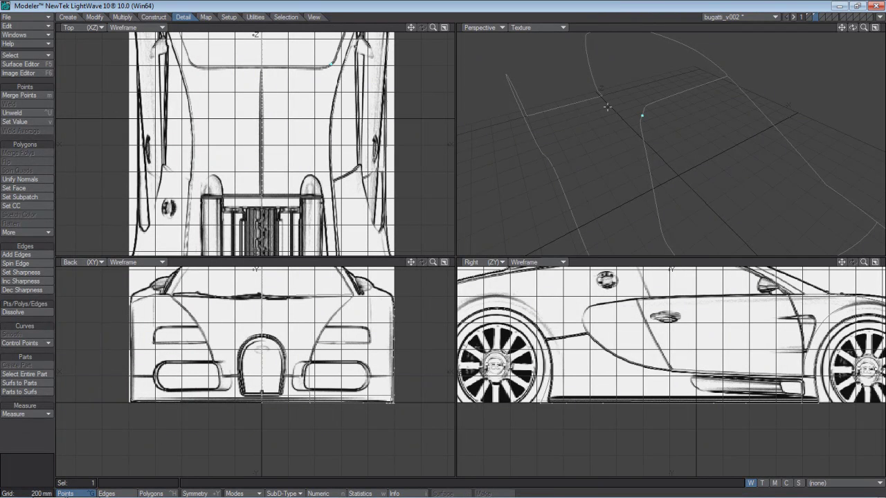
key(t)
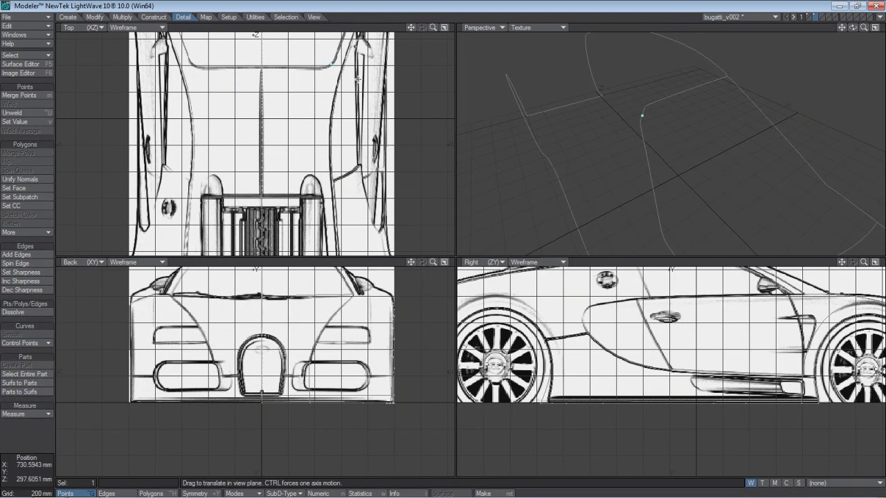
drag(452, 253, 452, 253)
key(space)
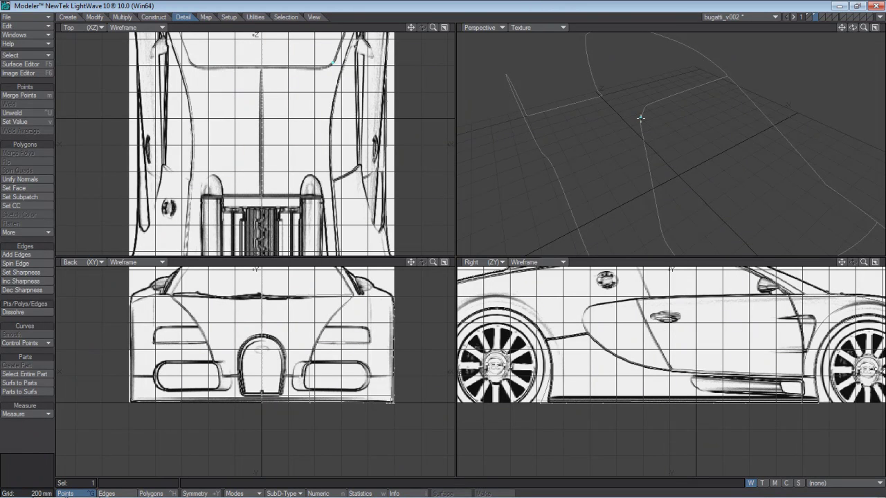
click(640, 118)
Step: Inspect the welded curve cage from several angles and save the object as a new incremental version
drag(853, 28, 451, 252)
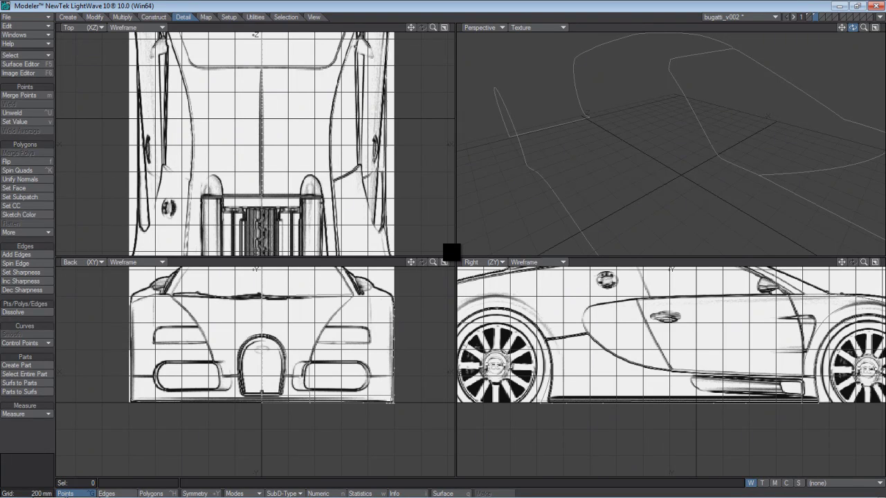
drag(451, 252, 451, 252)
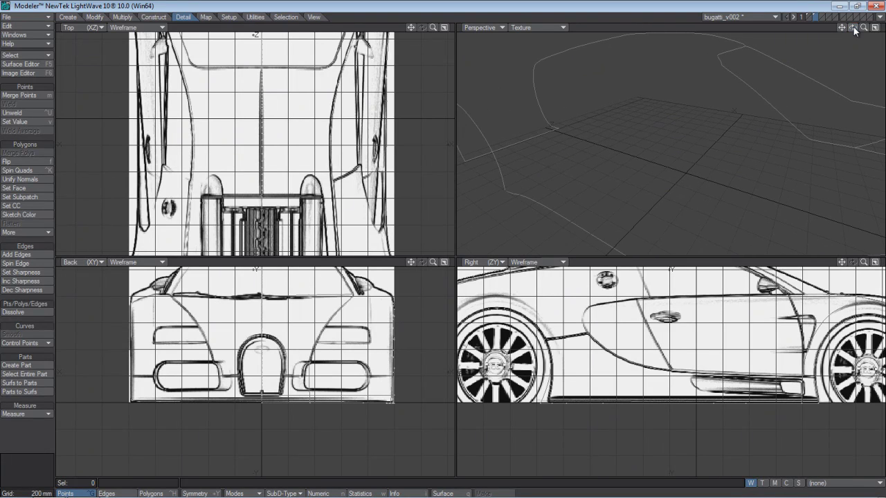
drag(864, 27, 451, 251)
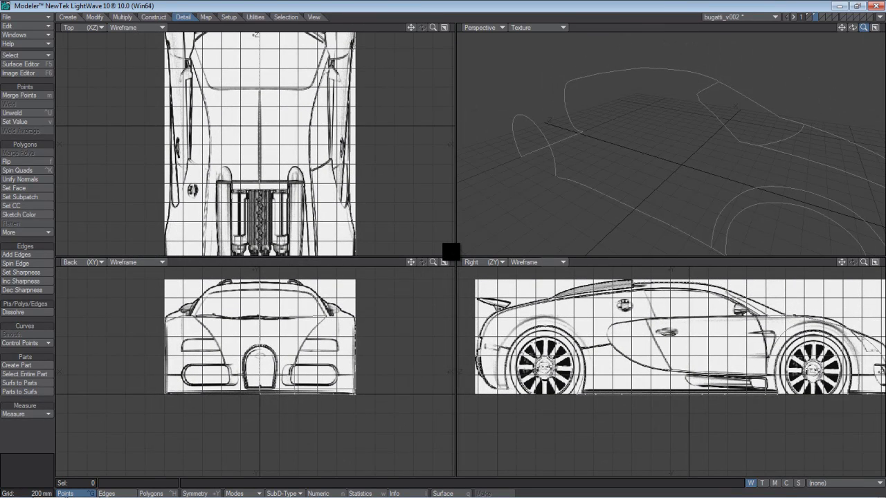
drag(853, 27, 451, 252)
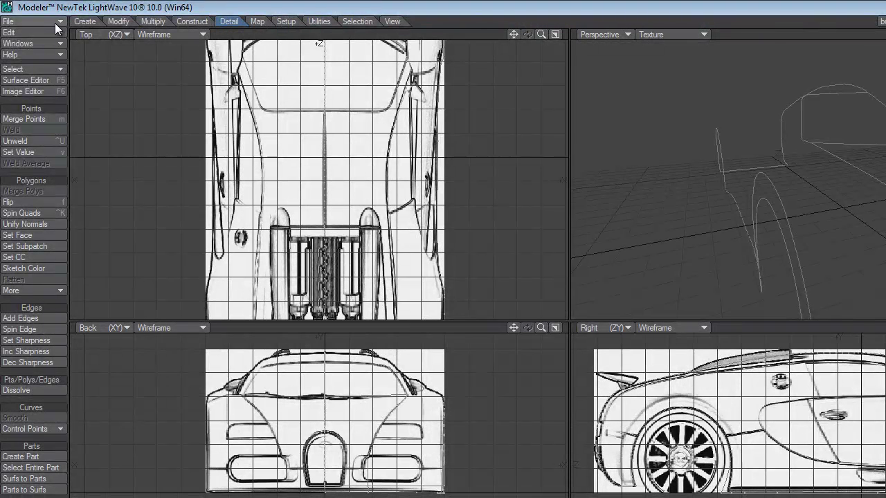
click(55, 23)
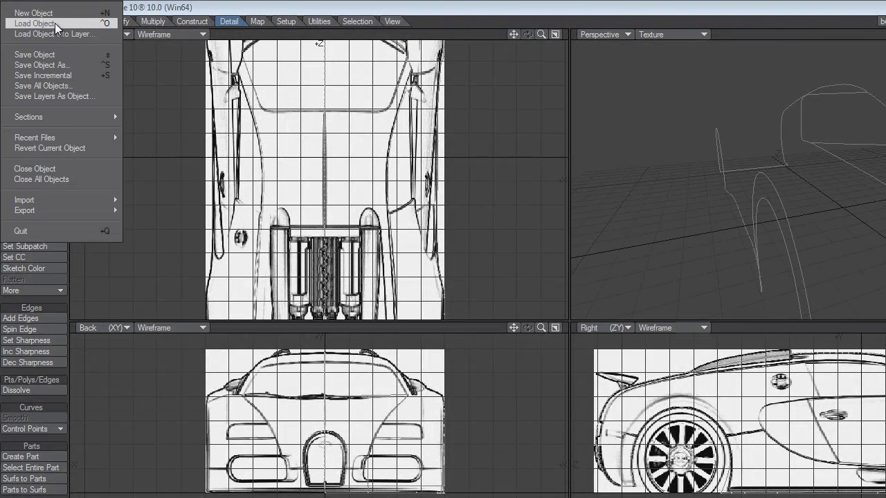
click(54, 74)
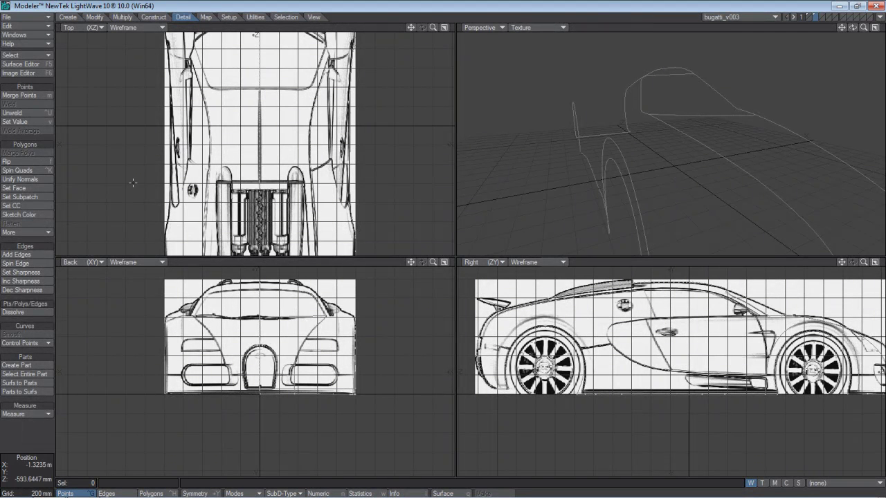
Step: Start a Spline Draw curve in the side view with three points running from the side mirror's base along the top of the front fender
click(68, 16)
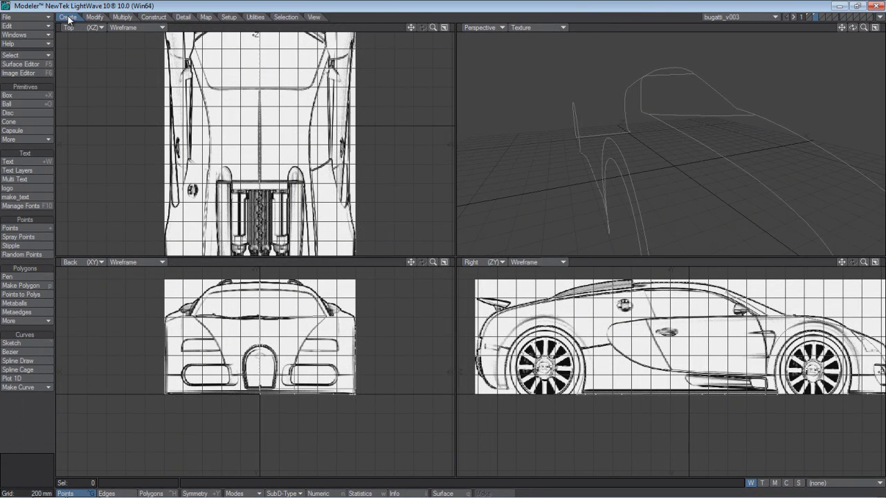
click(22, 361)
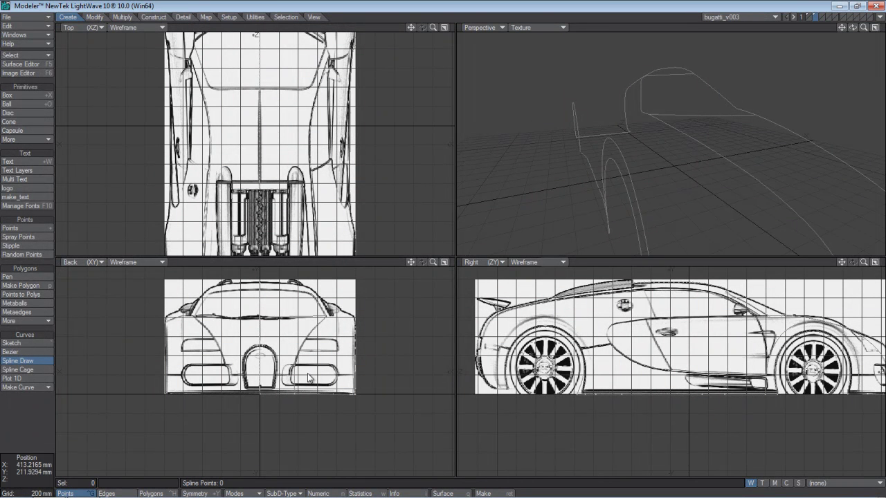
click(754, 316)
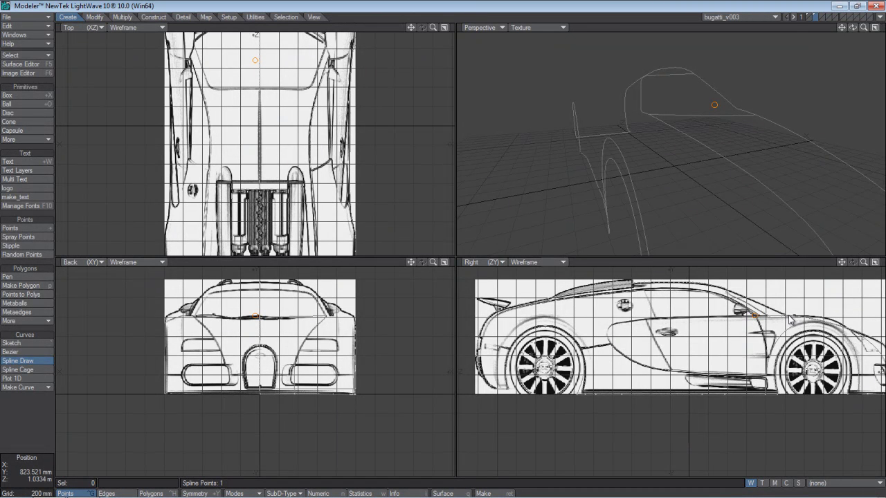
click(787, 315)
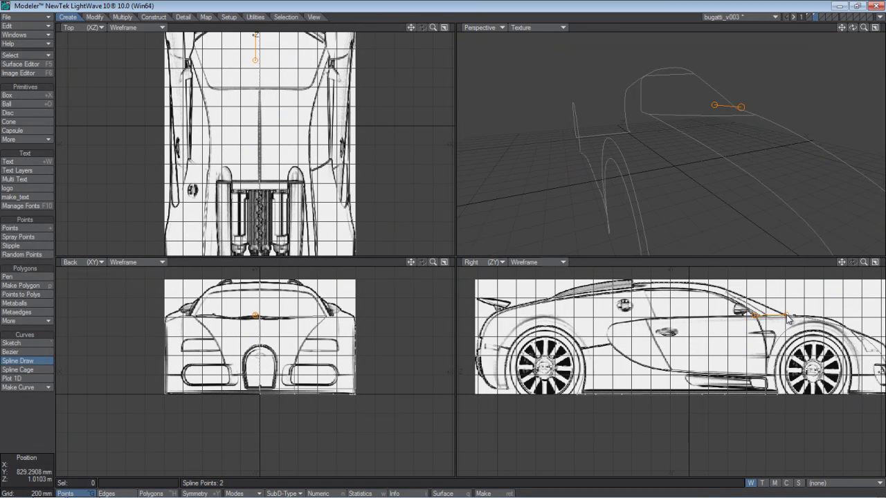
click(829, 318)
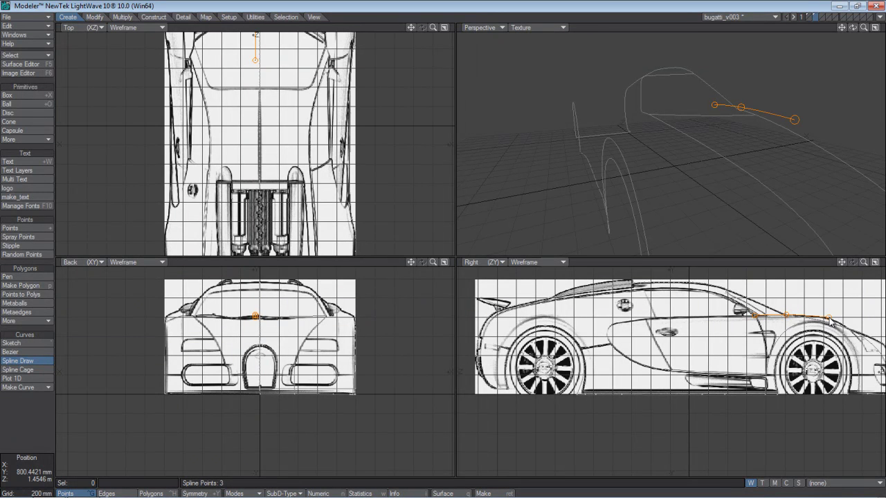
drag(788, 316, 802, 318)
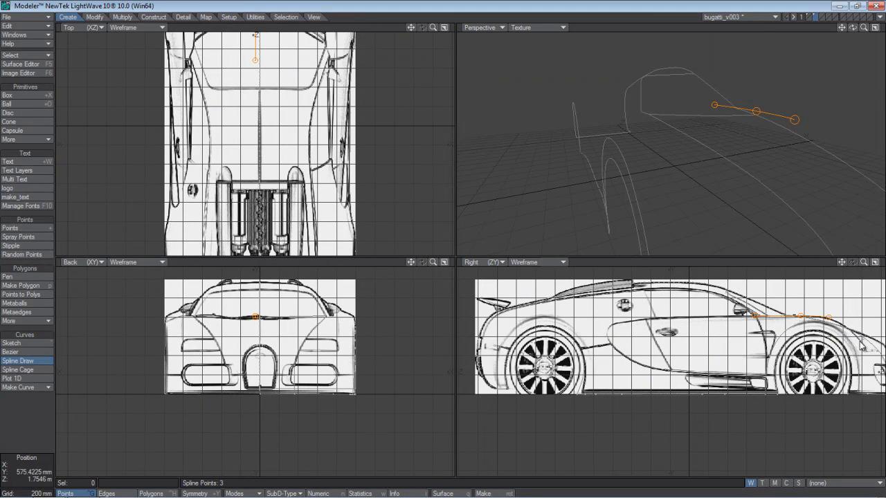
Step: Extend the front fender curve to five points down to the bumper's lower edge, adjusting the points to the side-view blueprint, and finish it
click(866, 349)
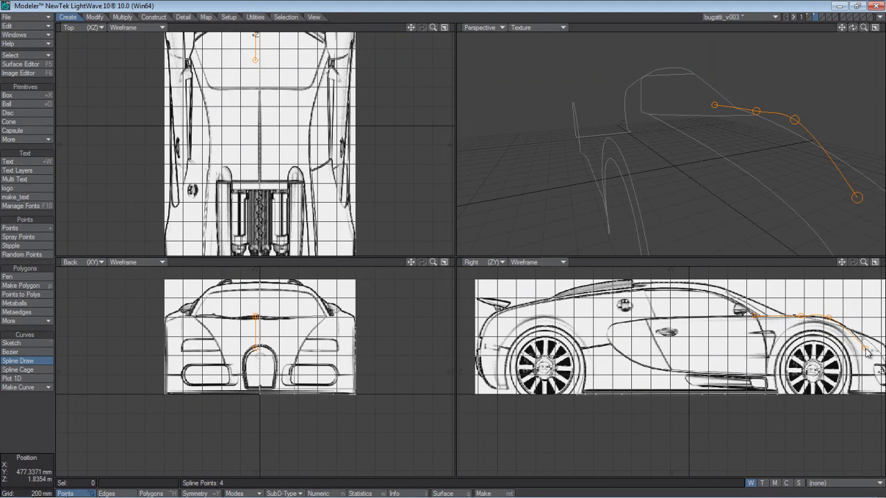
drag(830, 318, 843, 328)
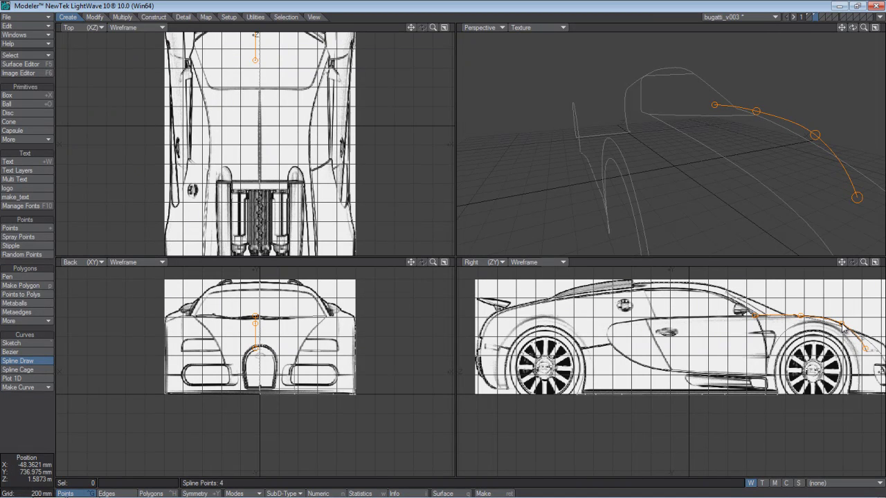
click(870, 373)
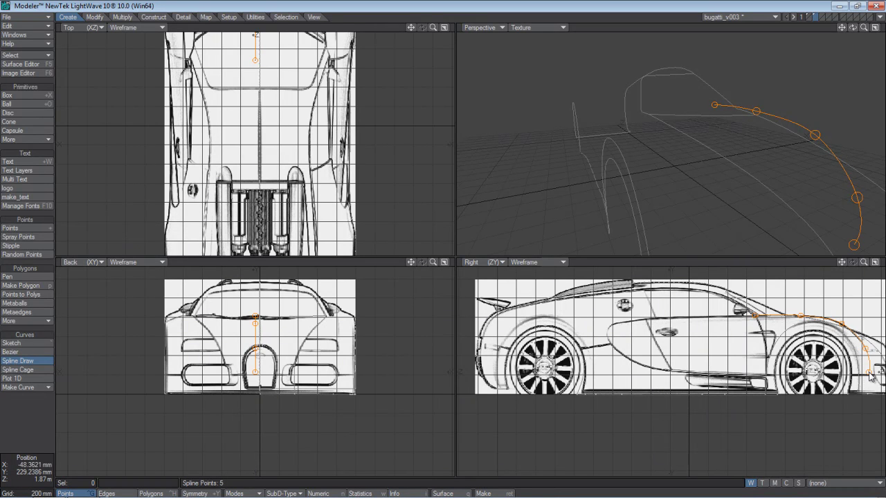
drag(870, 372, 873, 396)
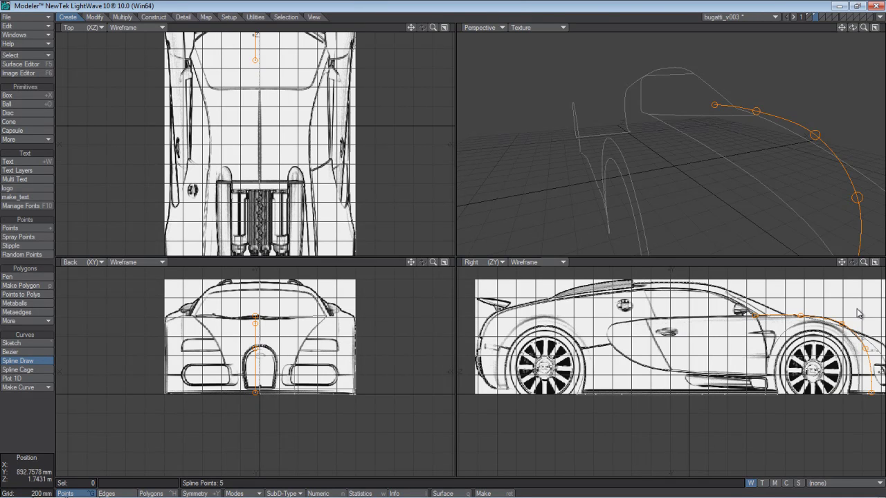
drag(863, 263, 821, 275)
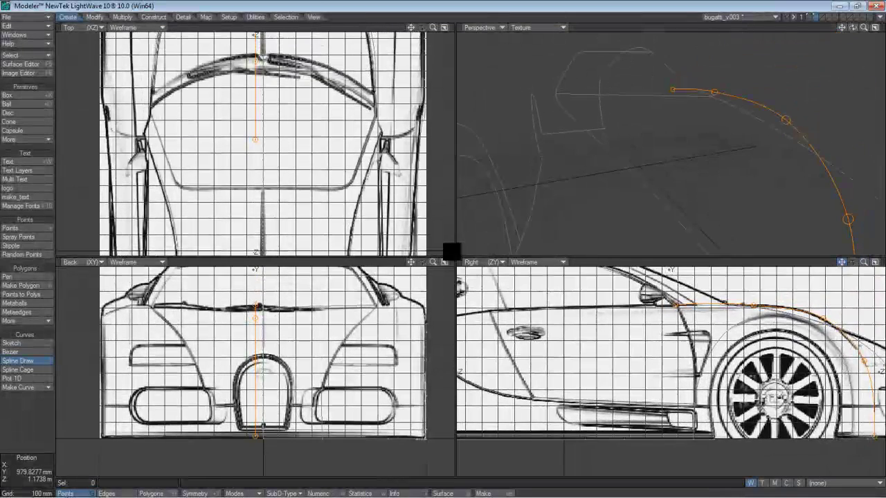
drag(755, 309, 780, 310)
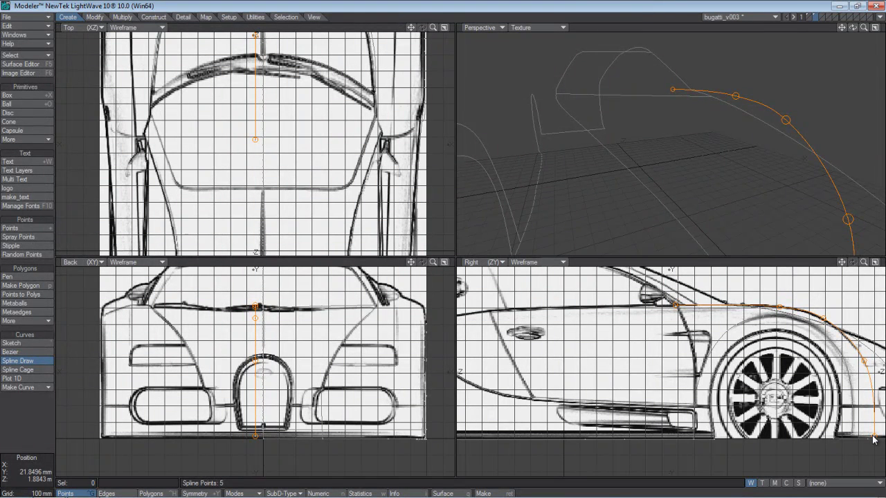
key(space)
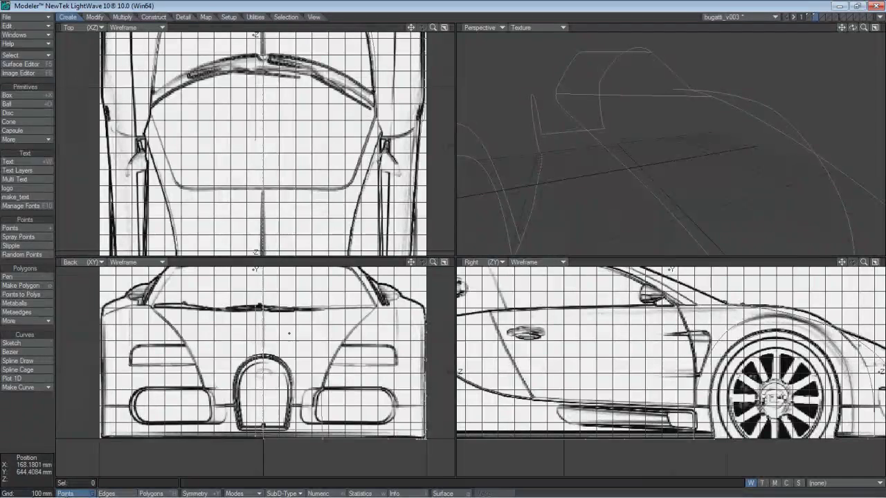
Step: Select only the new fender curve and move it outward from the centreline onto the fender crease in the top view
click(151, 494)
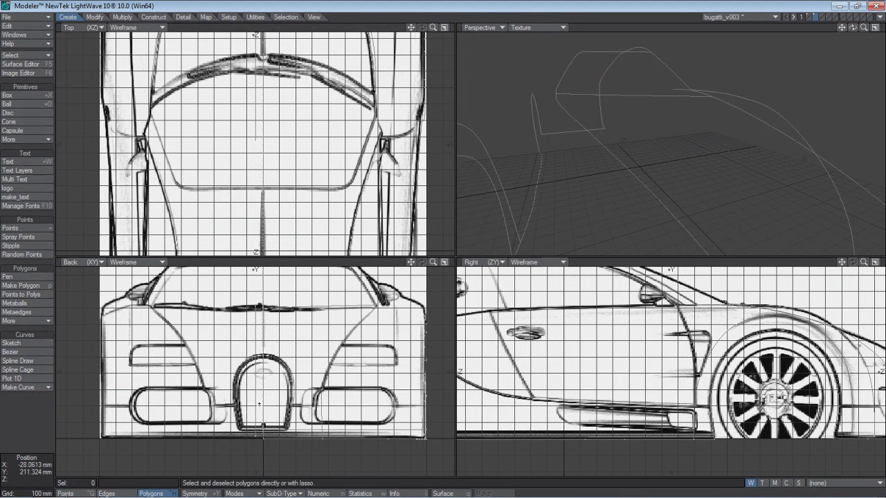
click(263, 372)
click(264, 375)
click(727, 306)
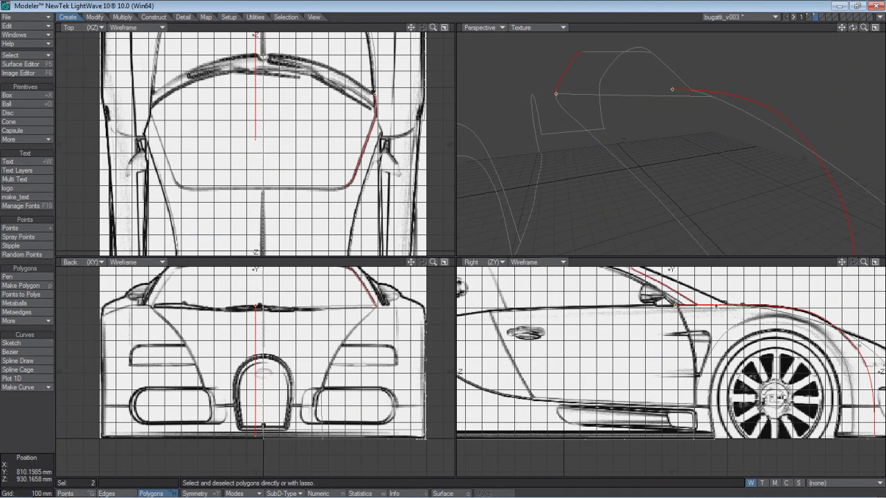
click(560, 82)
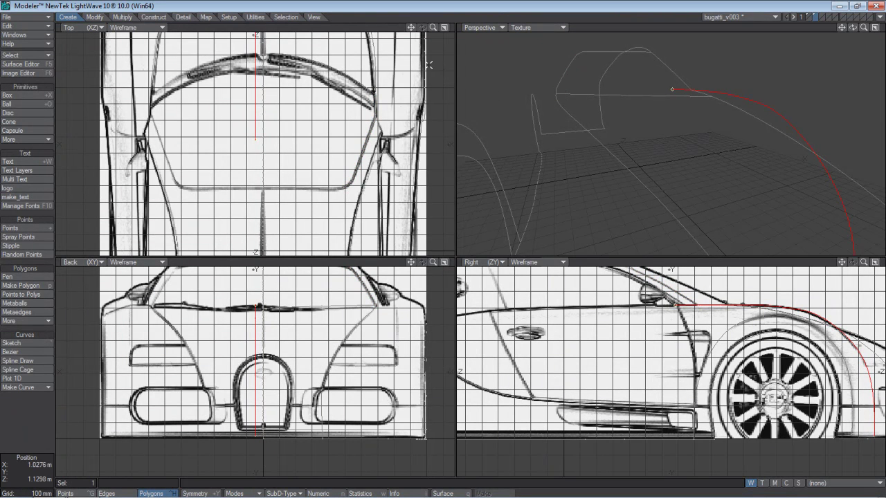
drag(410, 28, 443, 243)
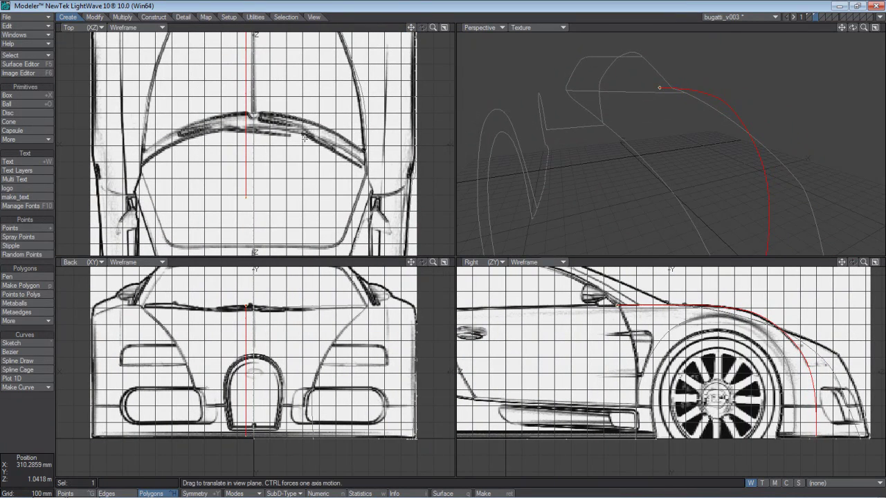
drag(305, 139, 450, 252)
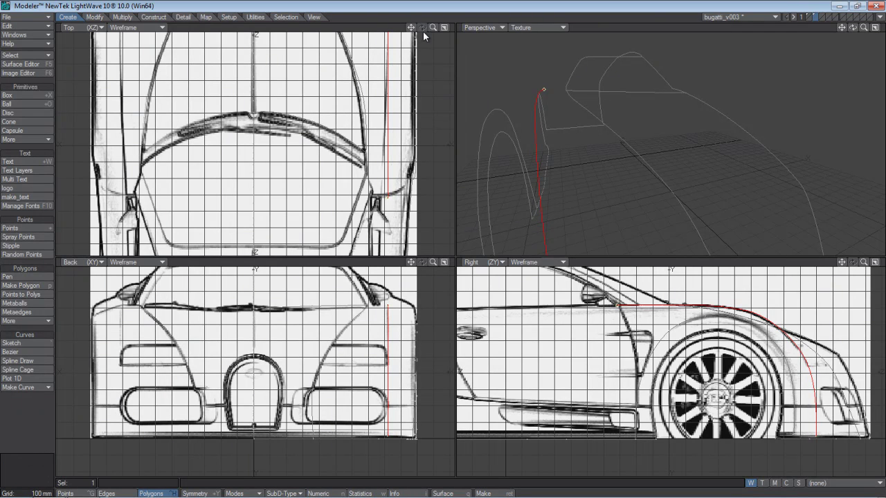
mouse_move(411, 28)
mouse_down()
mouse_move(405, 76)
mouse_move(413, 30)
mouse_up()
drag(393, 91, 450, 251)
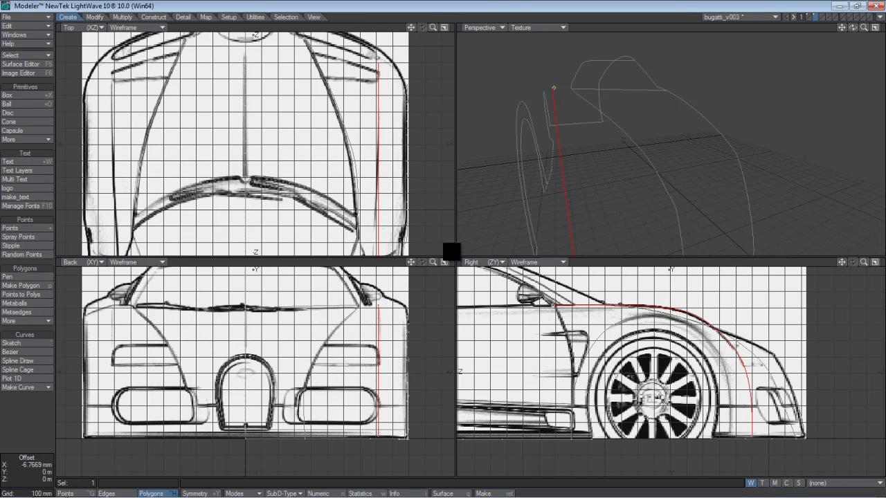
drag(451, 251, 450, 252)
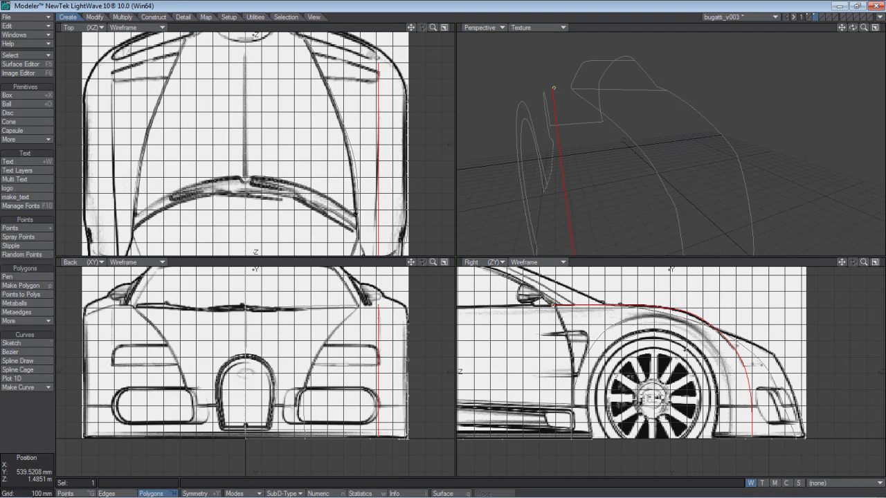
key(slash)
Step: Select the fender curve's five points and move its lowest one about 91 mm forward to the bumper outline in the top view
key(ctrl+g)
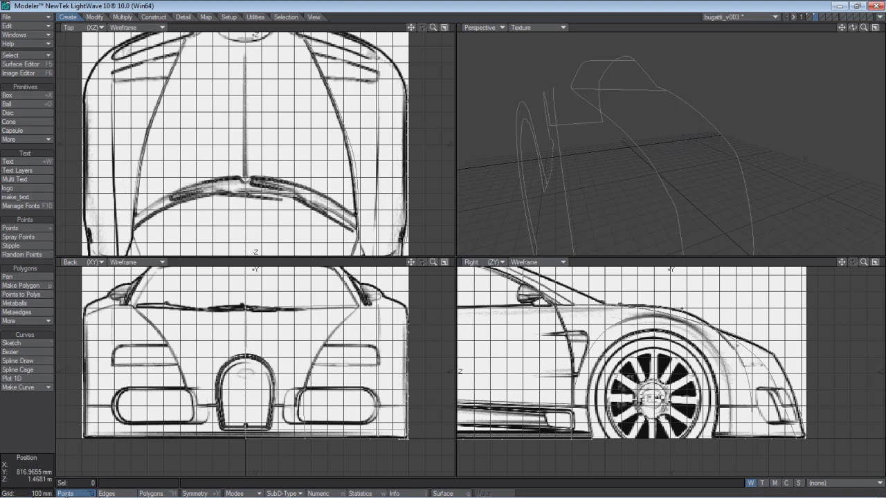
click(667, 191)
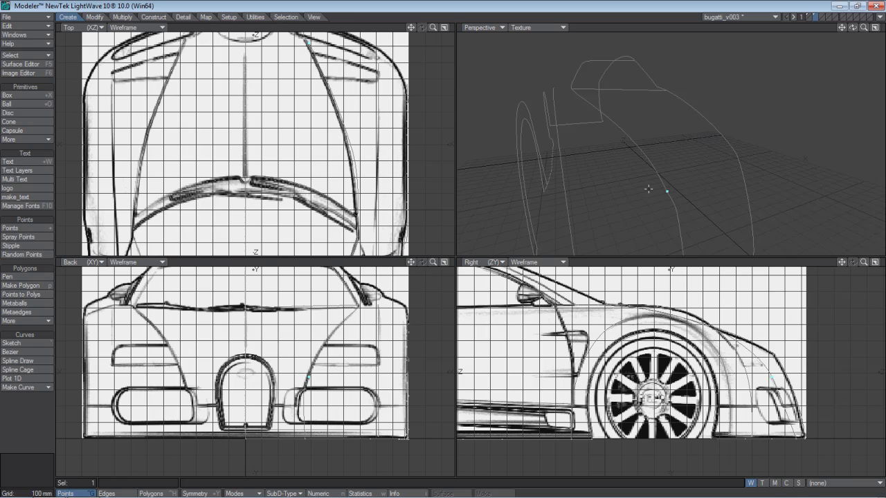
click(648, 188)
click(659, 175)
click(667, 179)
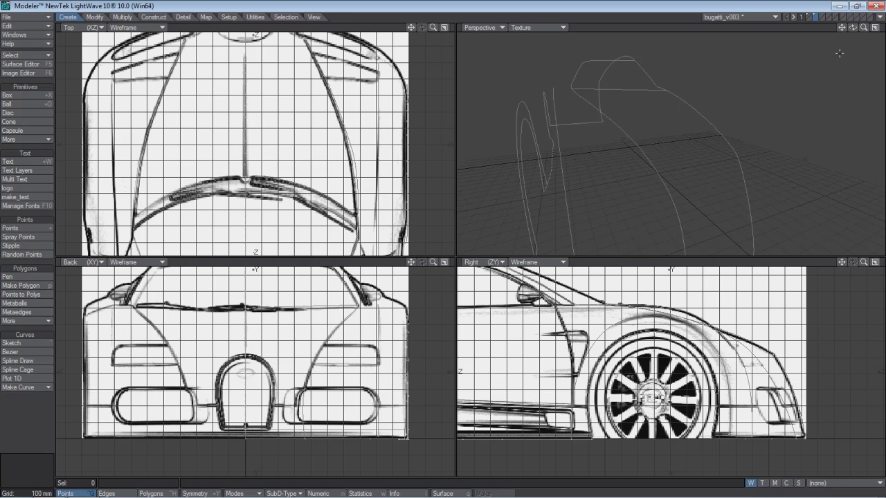
drag(843, 28, 451, 251)
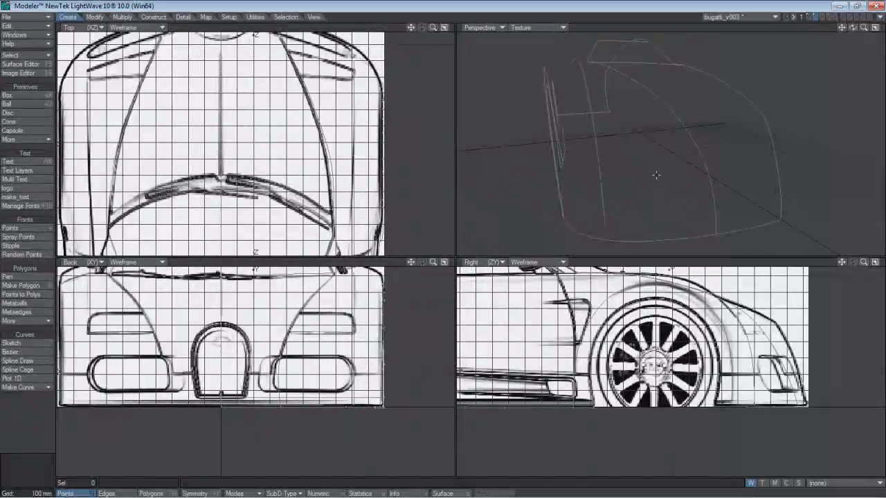
click(606, 227)
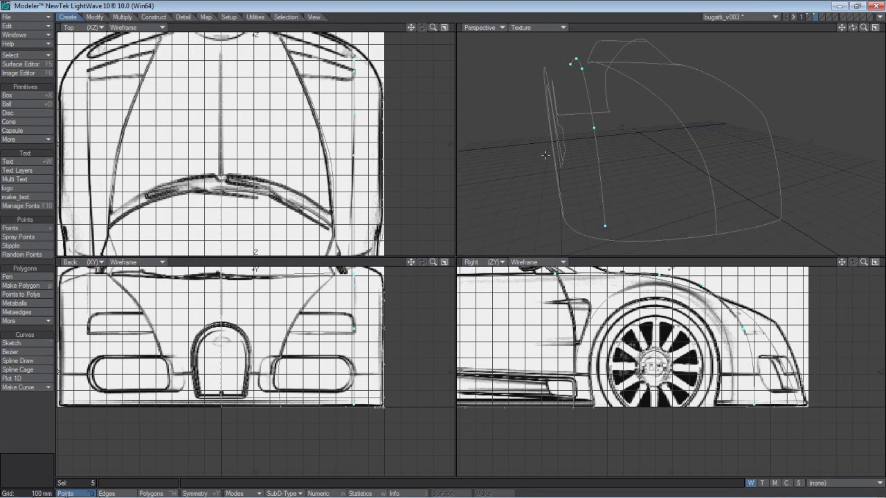
key(t)
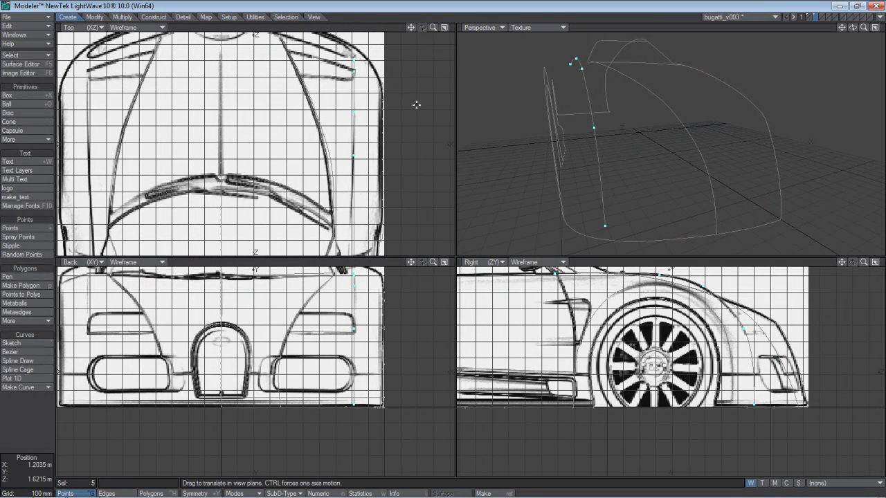
drag(352, 61, 352, 47)
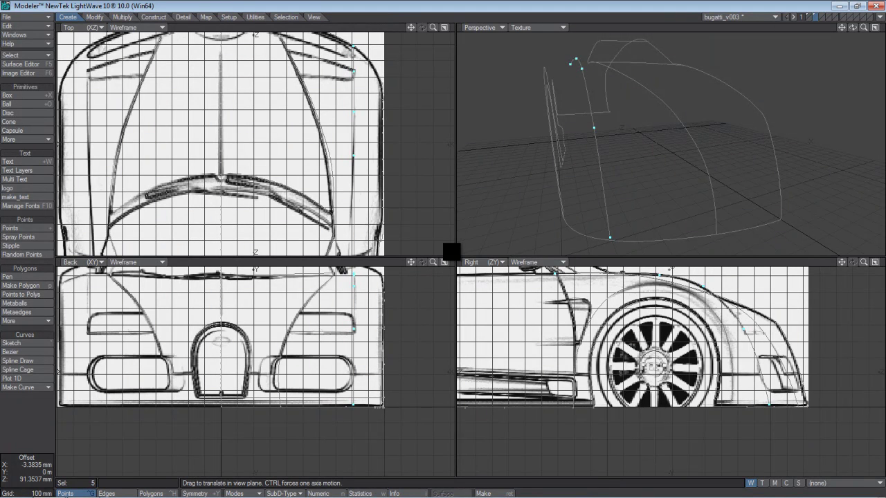
drag(352, 47, 352, 47)
Step: Fine-tune the fender curve's points in the top view so they follow the crease from the bumper back to the side mirror
drag(354, 112, 355, 112)
drag(354, 70, 357, 48)
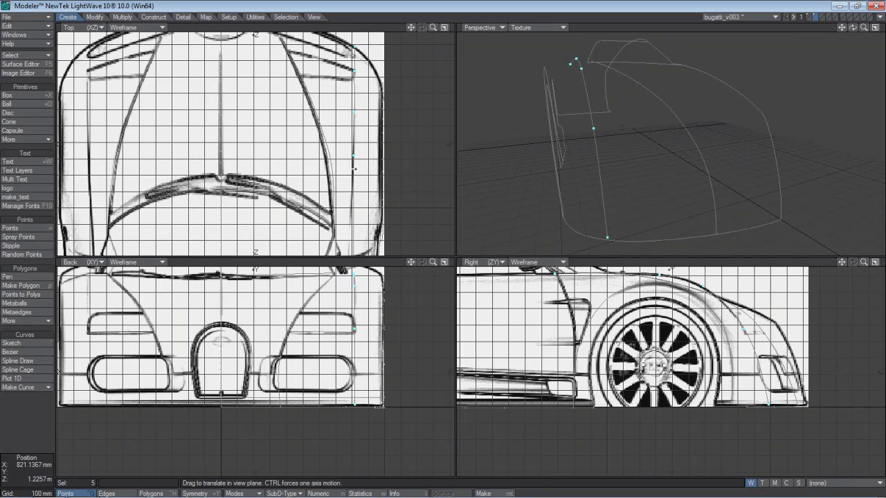
drag(354, 156, 451, 251)
drag(413, 29, 450, 251)
drag(357, 240, 451, 251)
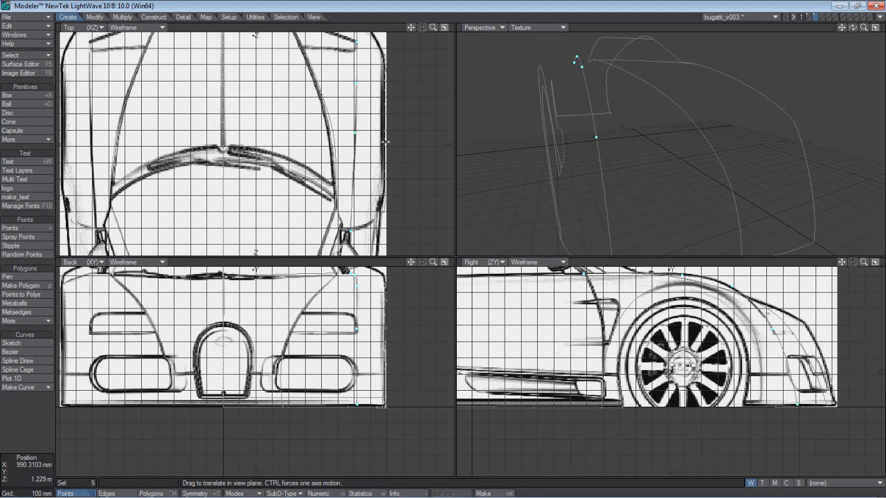
key(space)
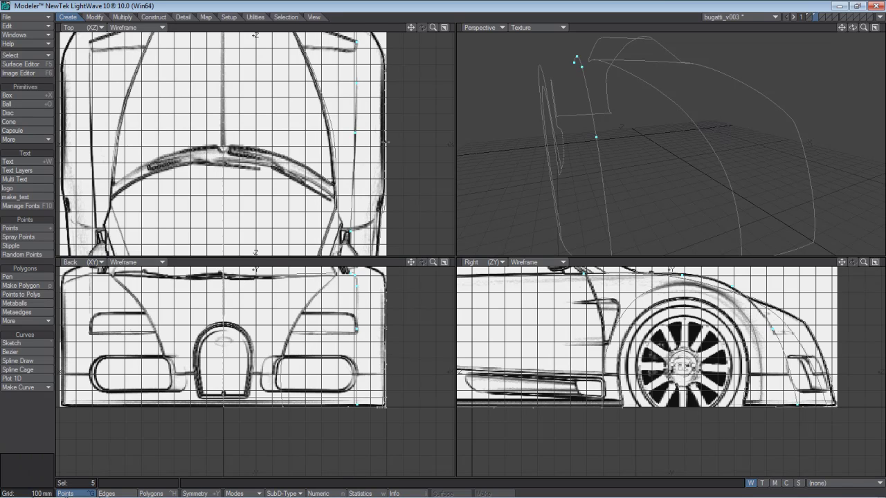
key(slash)
Step: Move the nearby point of the bumper's lower-edge curve to the fender curve's bottom end and weld the two points
drag(853, 29, 443, 243)
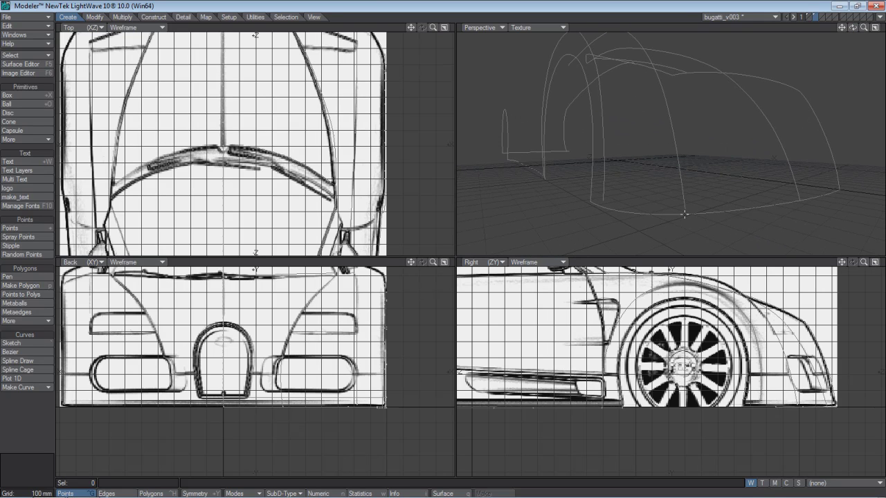
mouse_move(710, 217)
mouse_down()
mouse_move(688, 205)
mouse_move(652, 224)
mouse_move(726, 232)
mouse_move(709, 208)
mouse_up()
drag(853, 27, 451, 252)
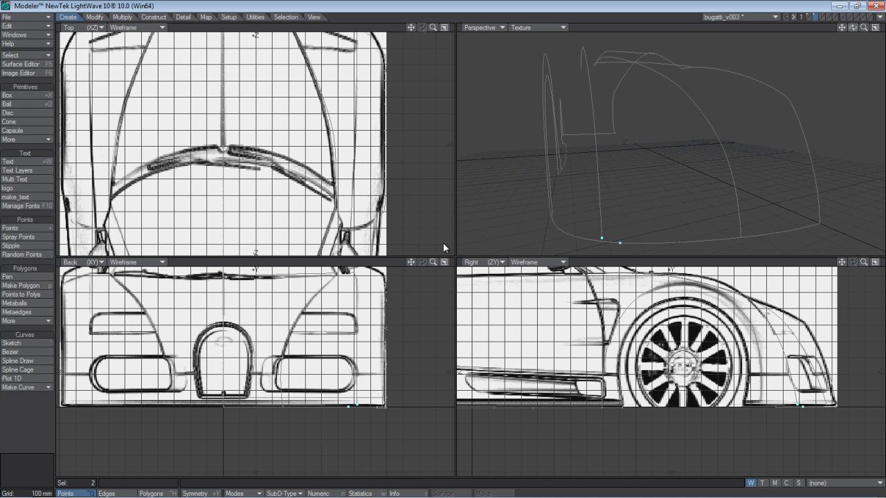
key(t)
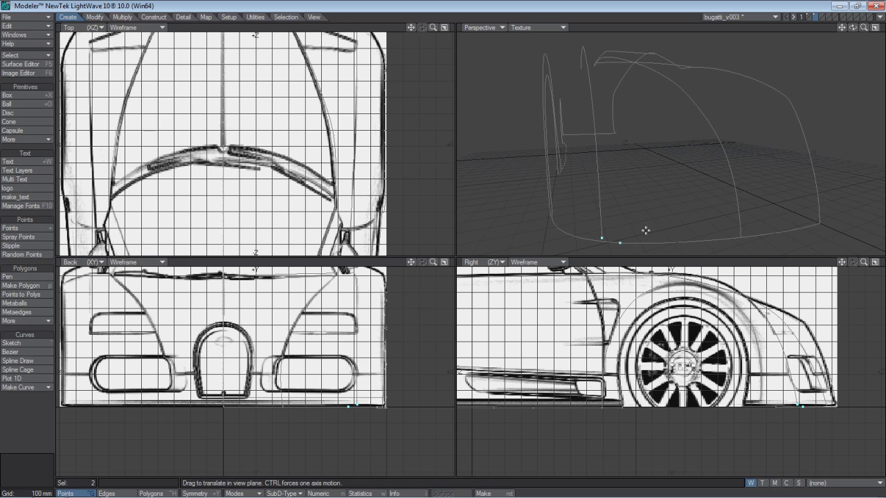
mouse_move(623, 243)
mouse_down()
mouse_move(625, 252)
mouse_move(451, 252)
mouse_up()
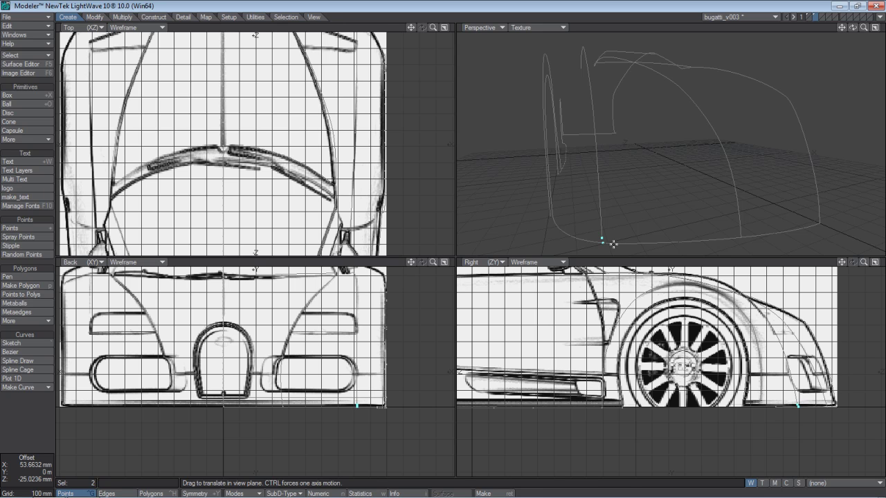
key(space)
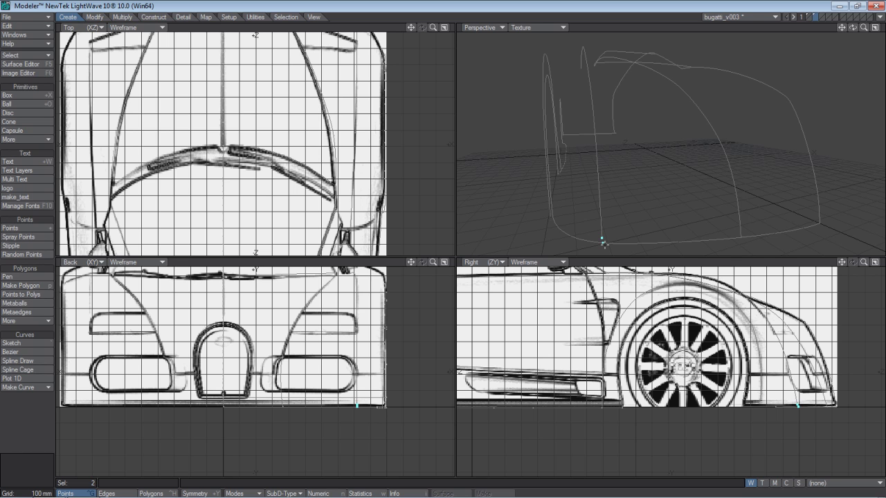
key(ctrl+w)
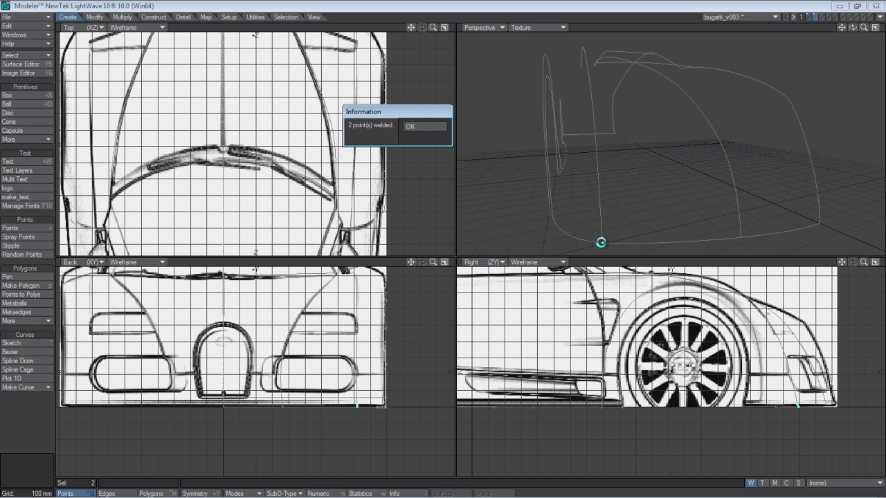
click(439, 126)
click(584, 115)
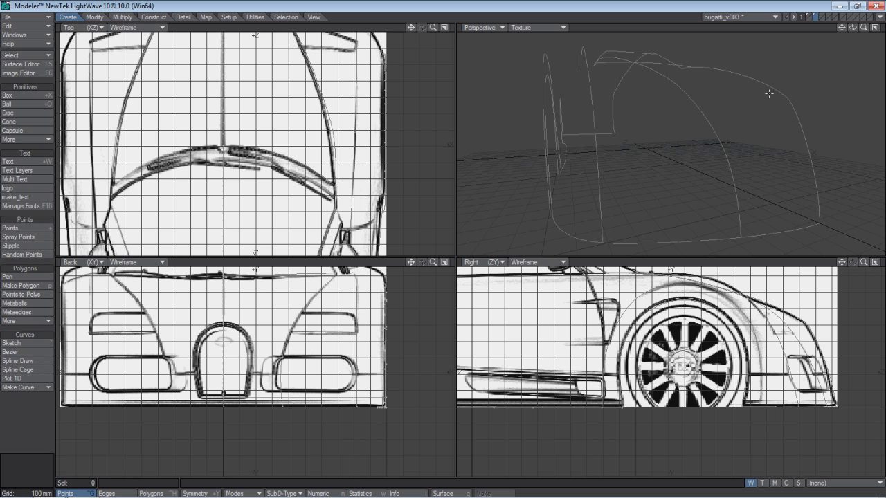
Step: Draw a three-point curve with Spline Draw in the top view, following the fender's rear seam beside the side mirror
drag(851, 30, 713, 39)
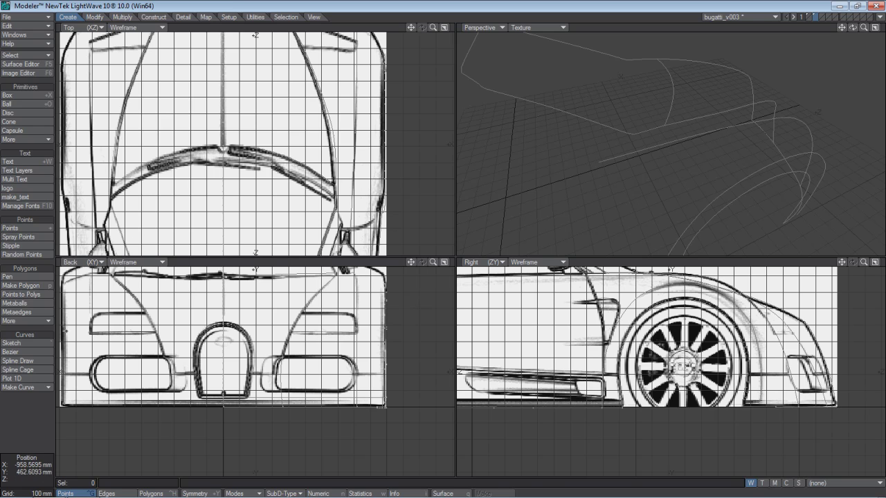
click(42, 361)
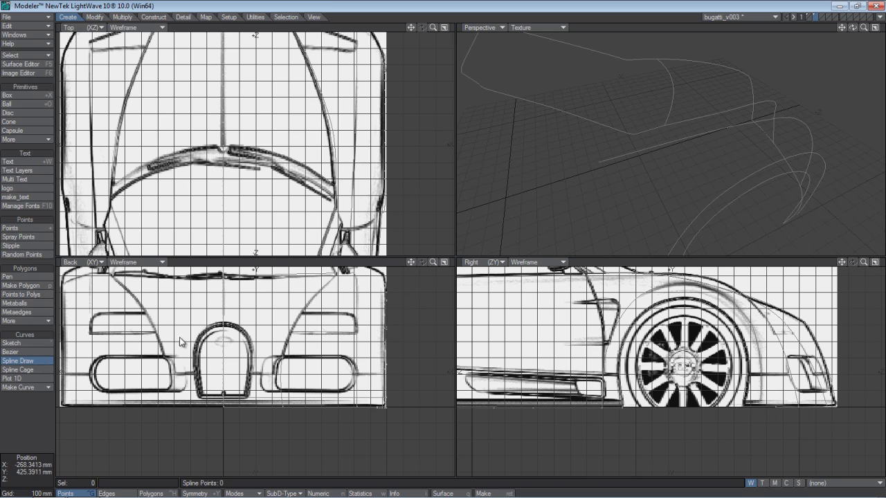
click(341, 226)
click(349, 229)
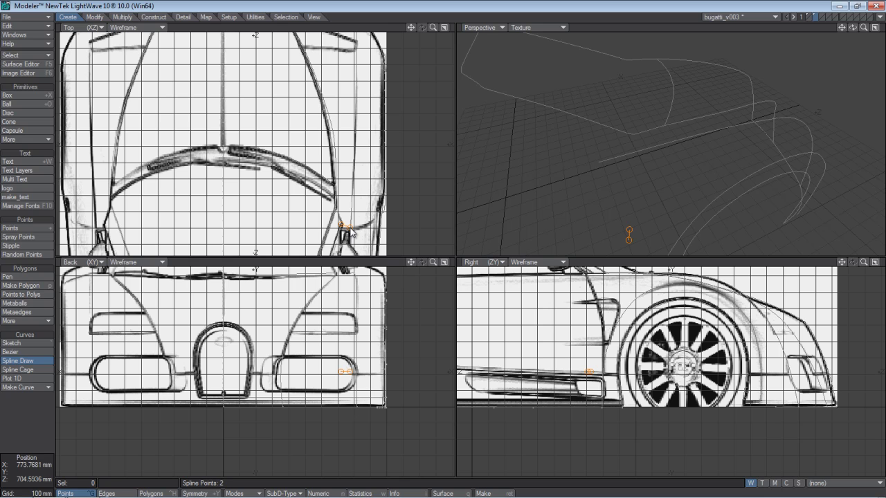
click(373, 223)
drag(351, 233, 354, 236)
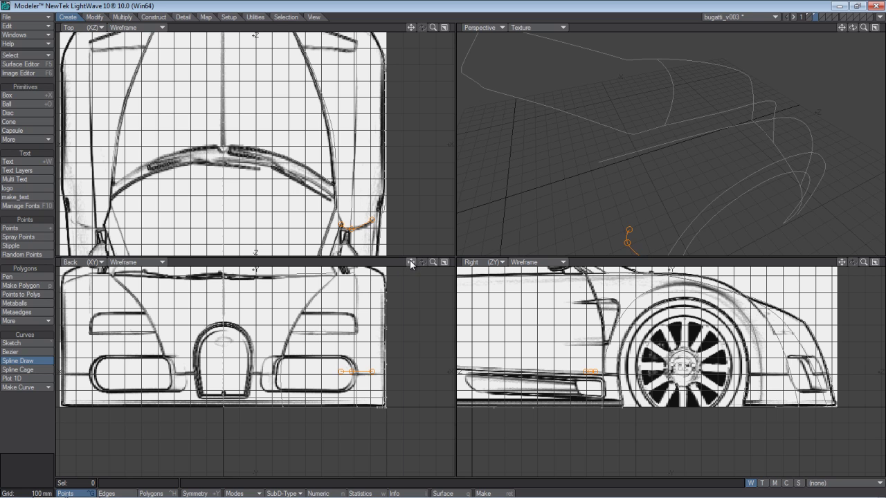
Step: Raise the spline's three points to the fender-top outline in the back view and align them with the seam in the top view
drag(411, 262, 410, 281)
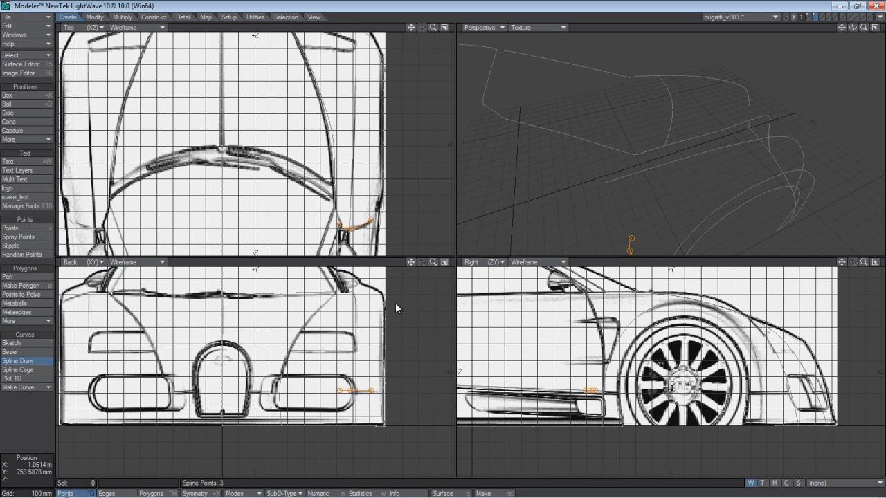
drag(340, 391, 344, 298)
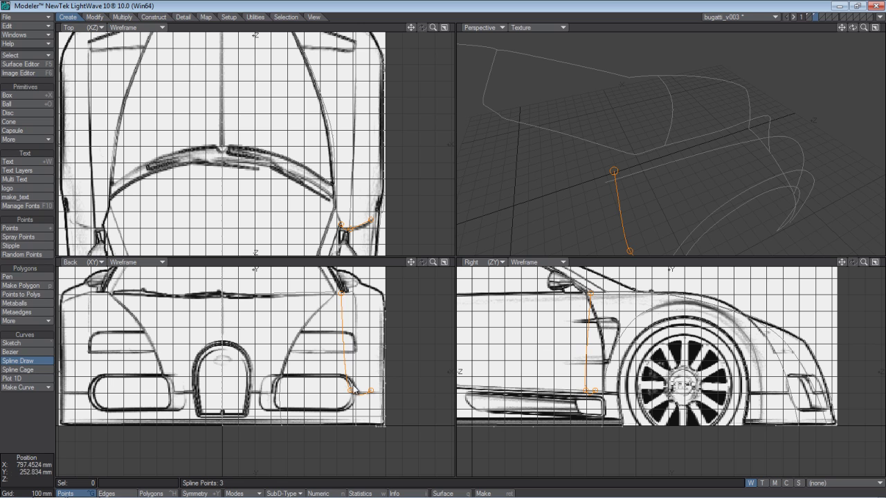
drag(351, 389, 355, 297)
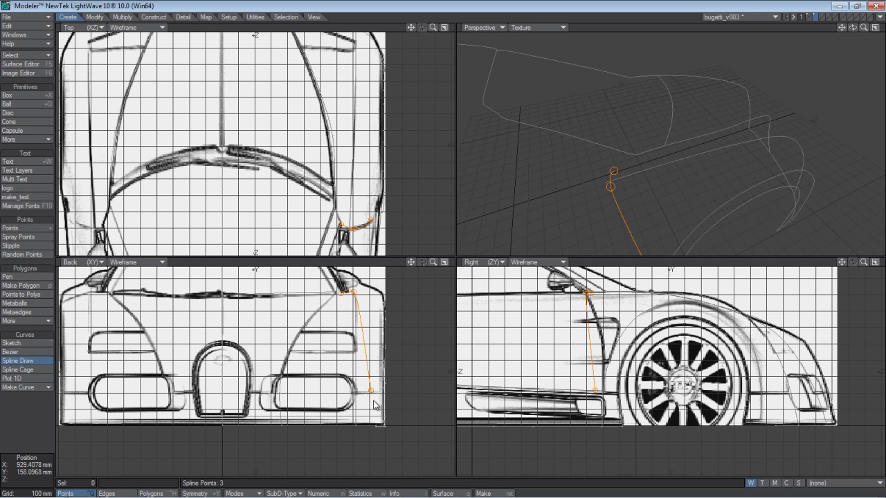
drag(373, 396, 368, 303)
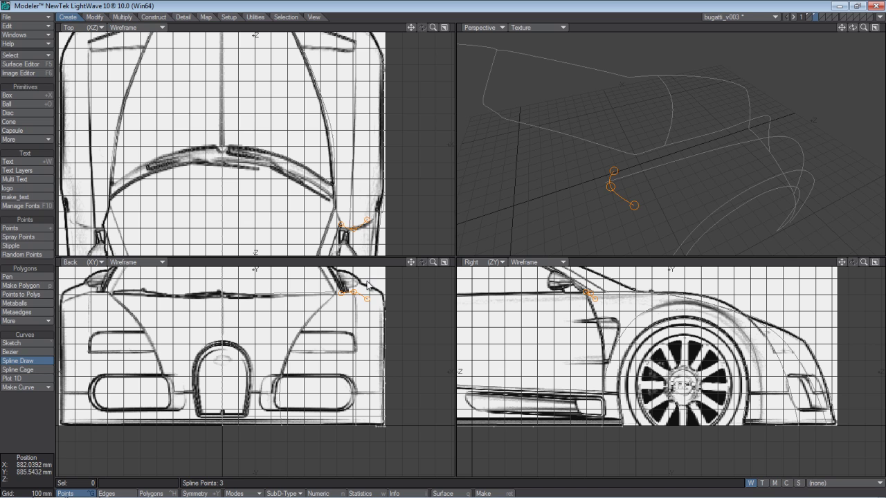
drag(368, 221, 340, 231)
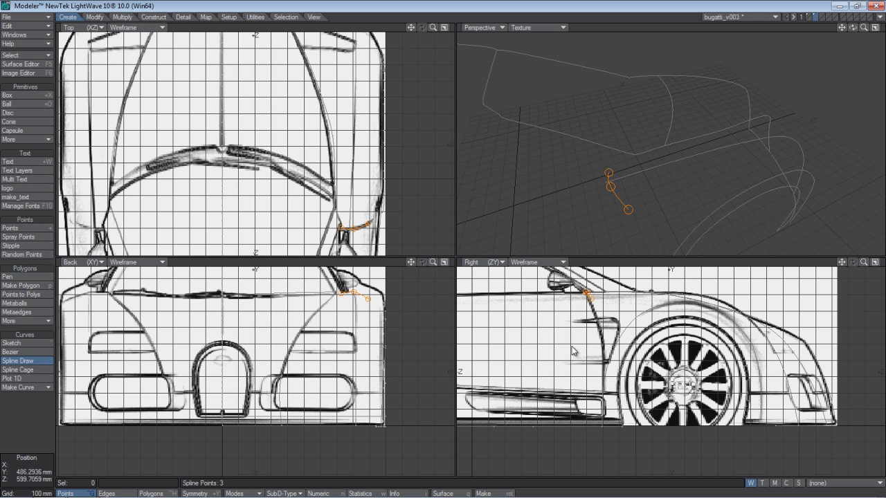
Step: Extend the spline with two points down the door seam in the side view and move both outward to the body side
click(604, 362)
drag(604, 361, 602, 344)
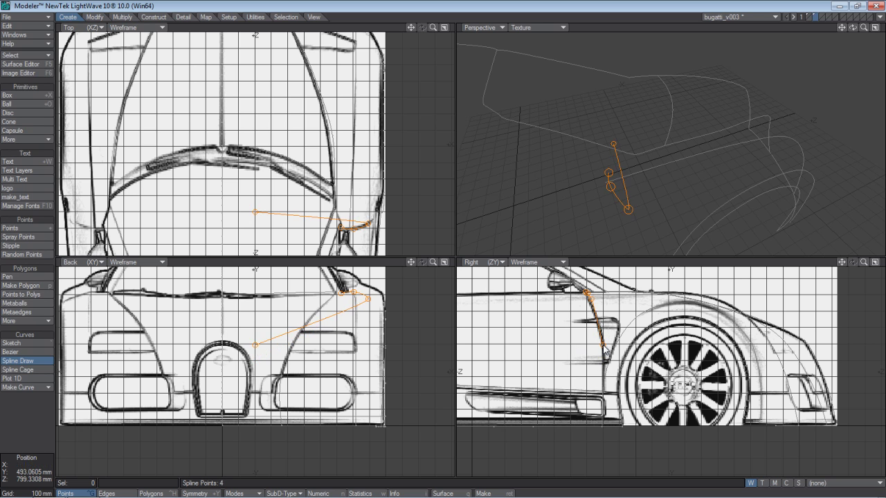
click(603, 392)
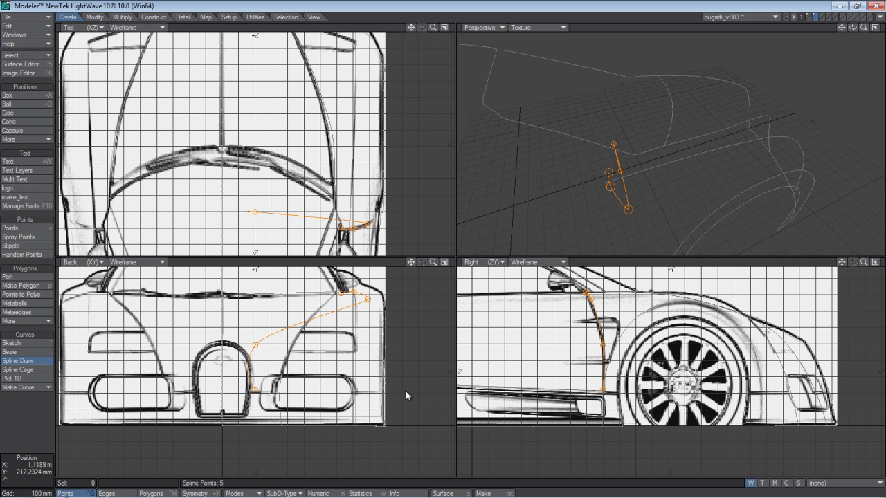
drag(256, 349, 368, 346)
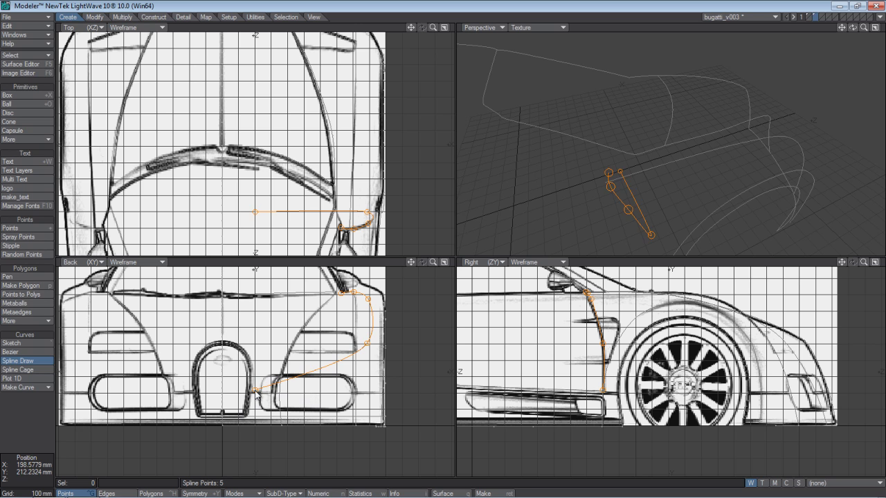
drag(255, 393, 370, 385)
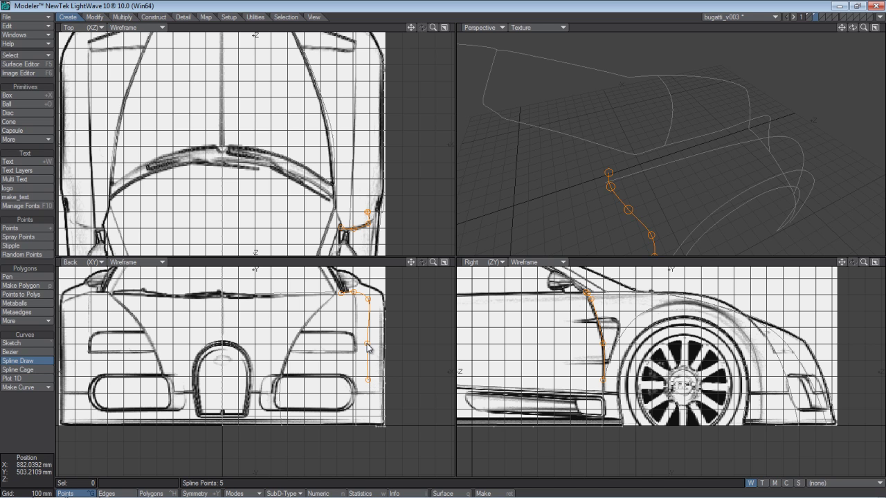
Step: Fine-tune the spline's two lower points to follow the body side and door seam, and finish the curve
drag(367, 348, 374, 349)
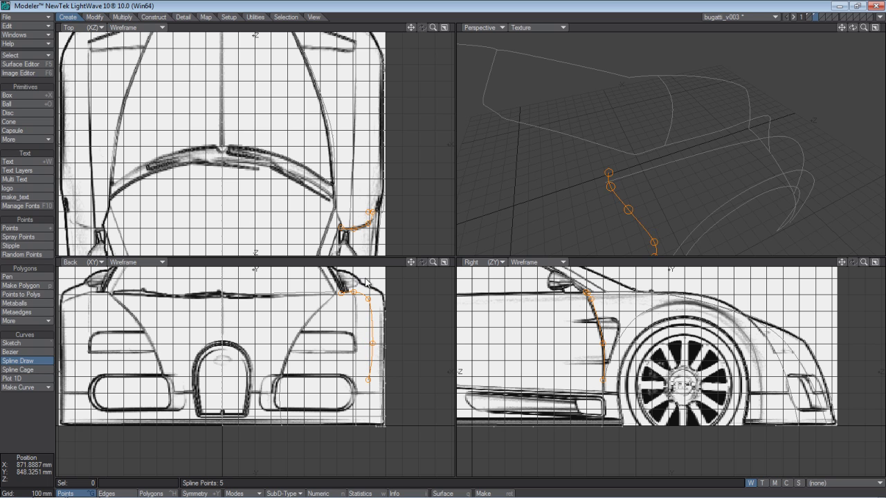
drag(371, 214, 386, 220)
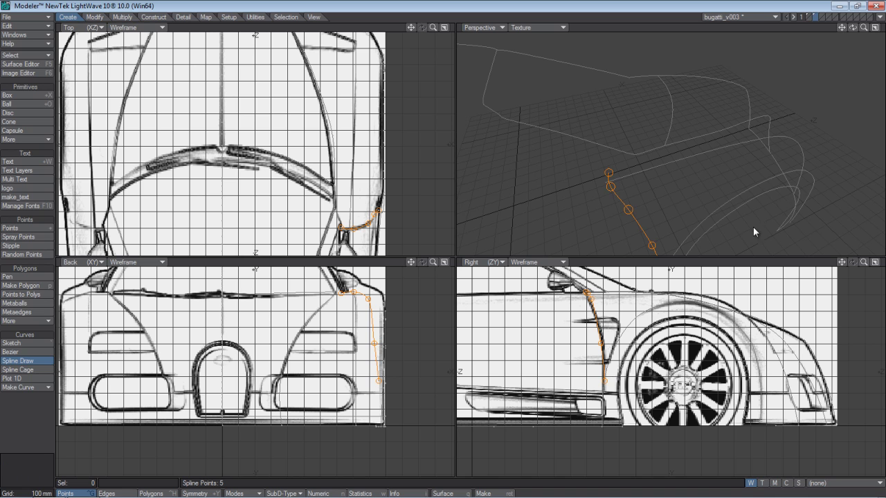
drag(852, 28, 765, 15)
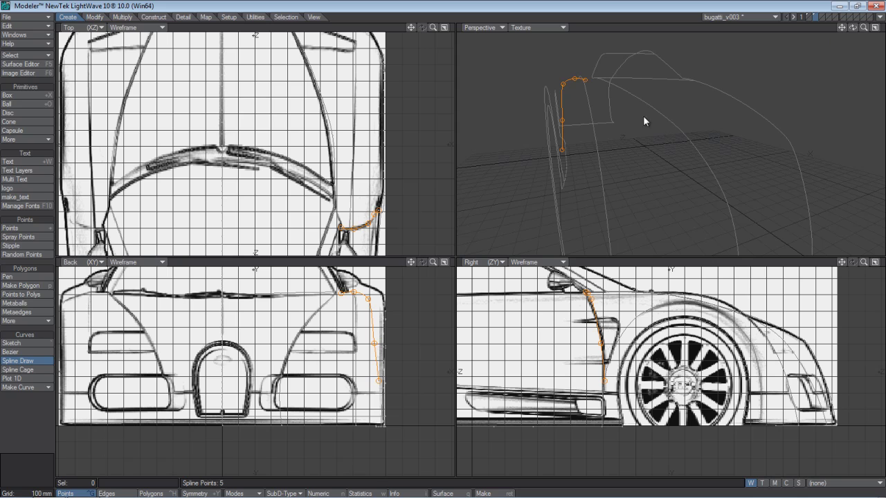
drag(563, 121, 559, 120)
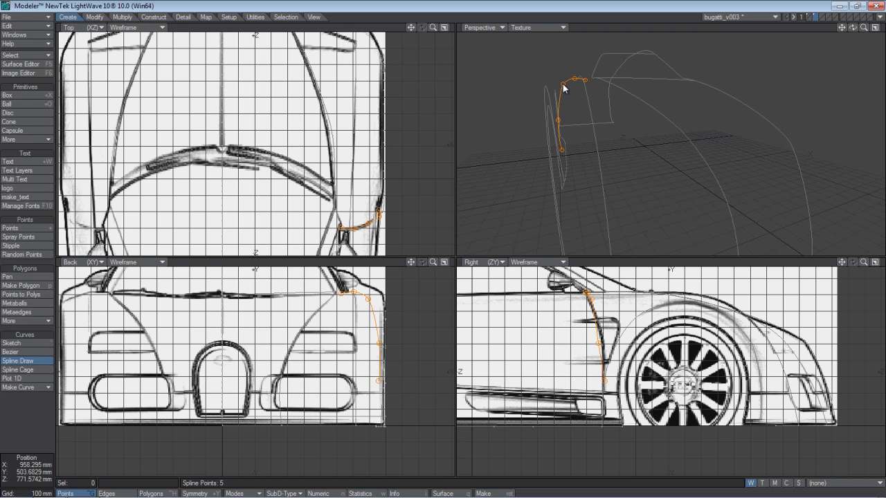
drag(852, 28, 742, 150)
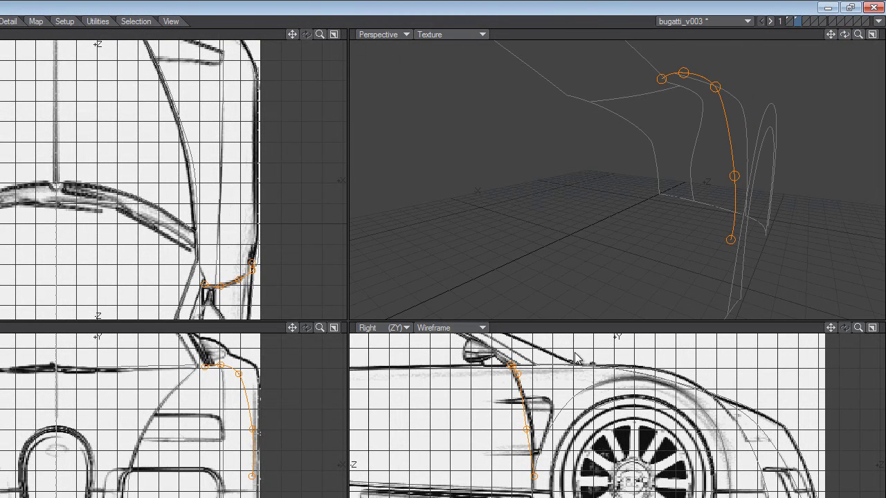
drag(530, 431, 531, 430)
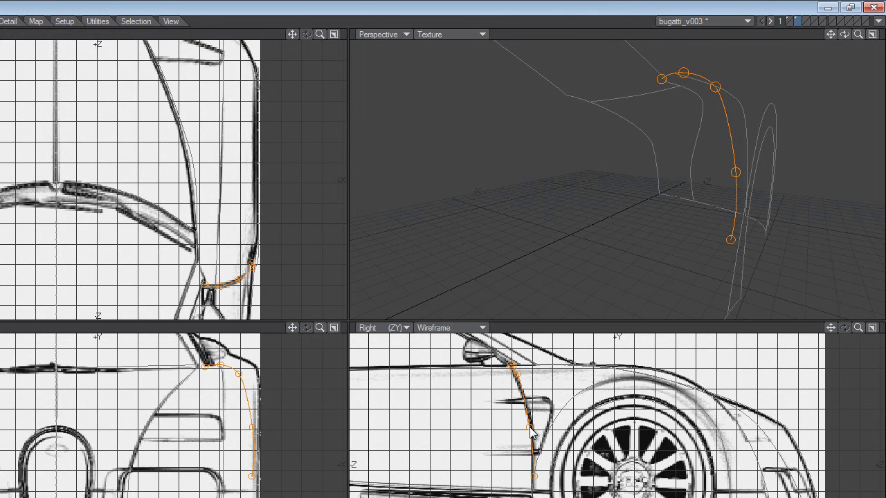
key(space)
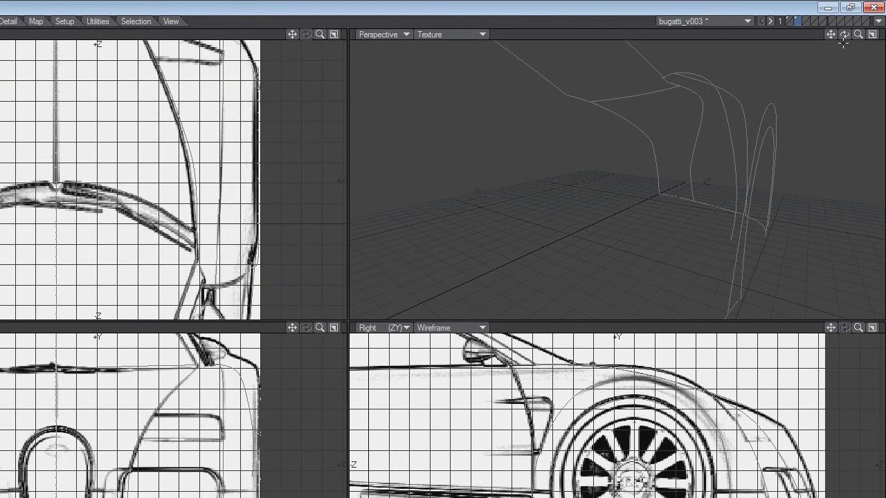
Step: Select only the outer wheel arch curve and add a point to it beside the new seam curve's lower end
mouse_move(844, 34)
mouse_down()
mouse_move(789, 38)
mouse_move(845, 36)
mouse_up()
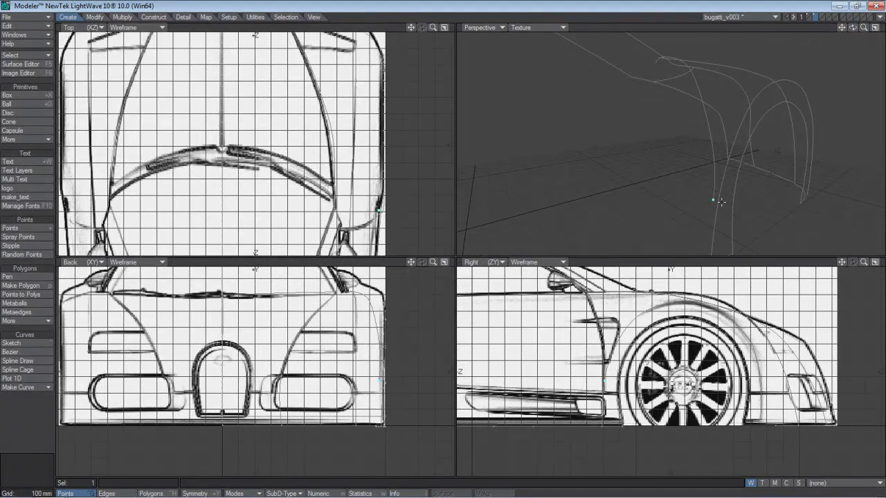
click(714, 200)
key(space)
key(space)
click(716, 208)
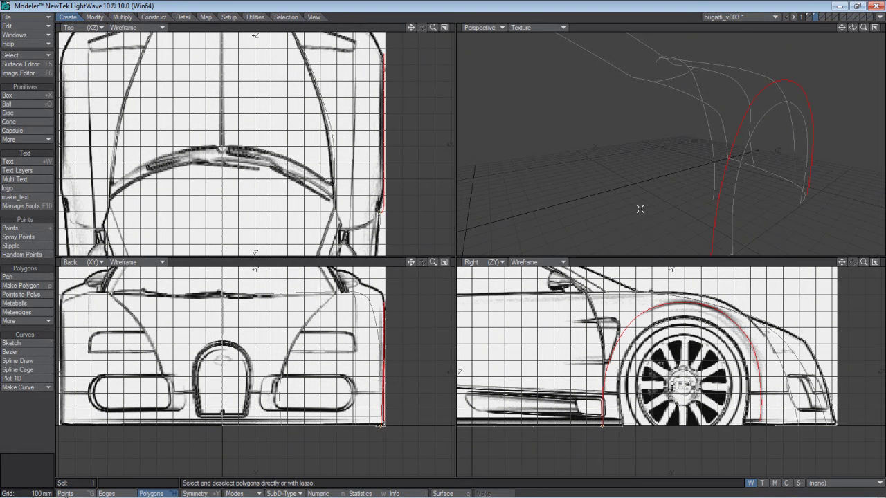
click(123, 18)
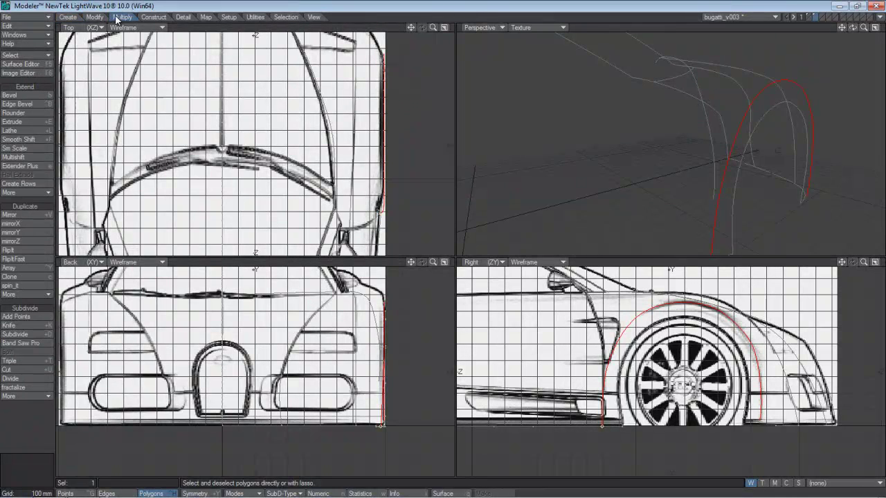
click(15, 317)
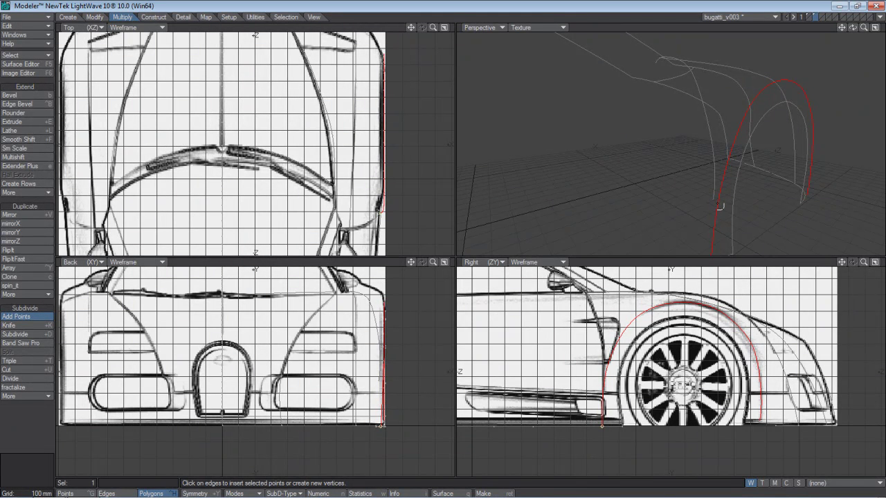
key(space)
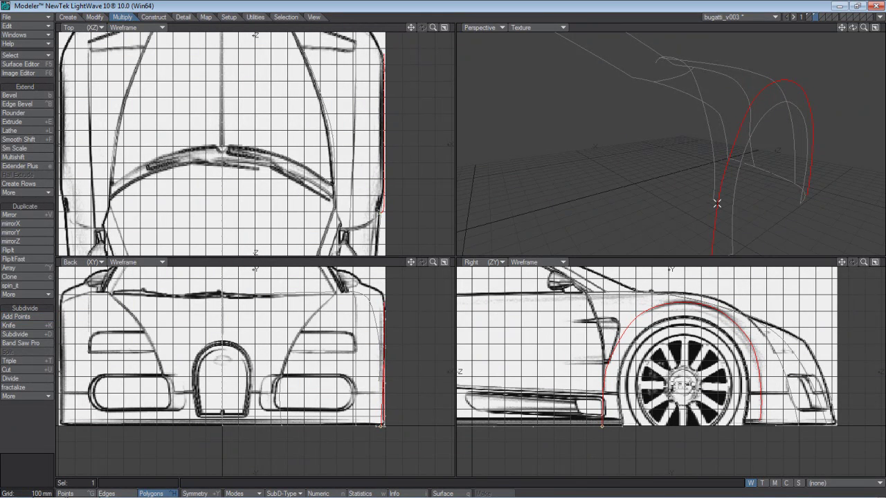
Step: Weld the seam curve's lower end point to the added wheel arch point and clear the selection
key(slash)
key(ctrl+g)
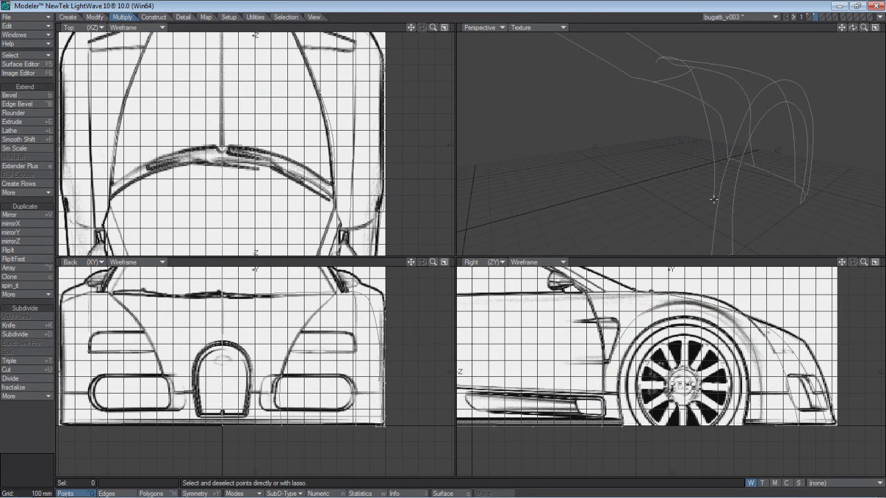
click(712, 199)
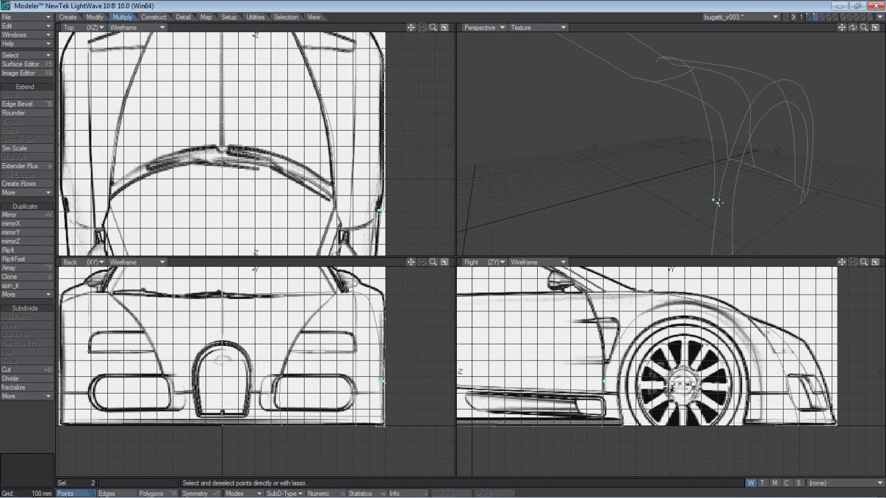
key(ctrl+w)
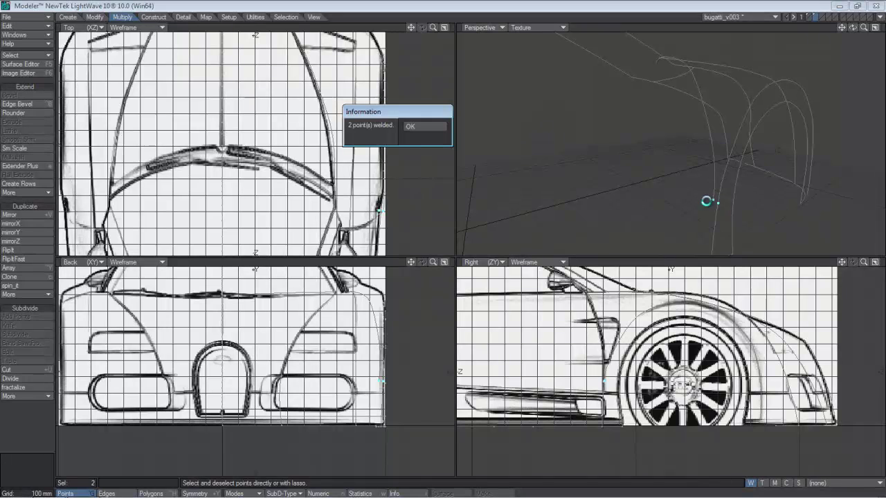
click(443, 128)
key(slash)
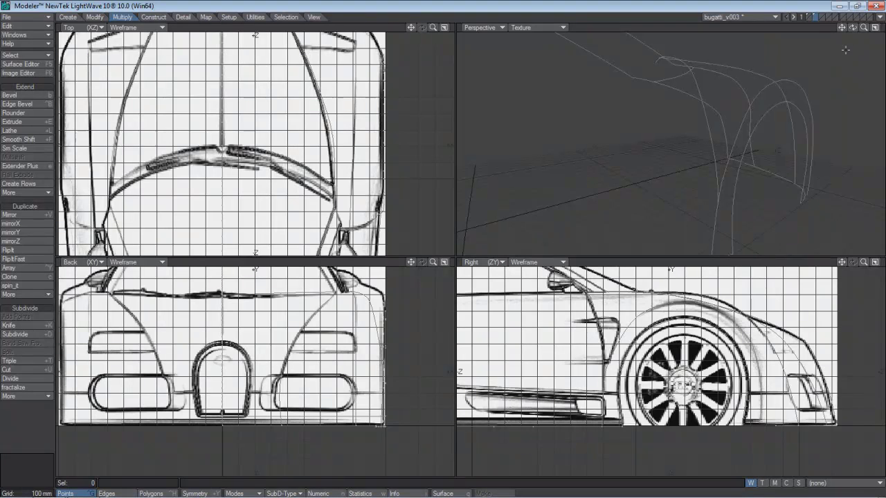
Step: Select only the fender's rear seam curve and add a point to it beside the rear end of the upper fender curve
mouse_move(852, 28)
mouse_down()
mouse_move(789, 33)
mouse_move(855, 32)
mouse_up()
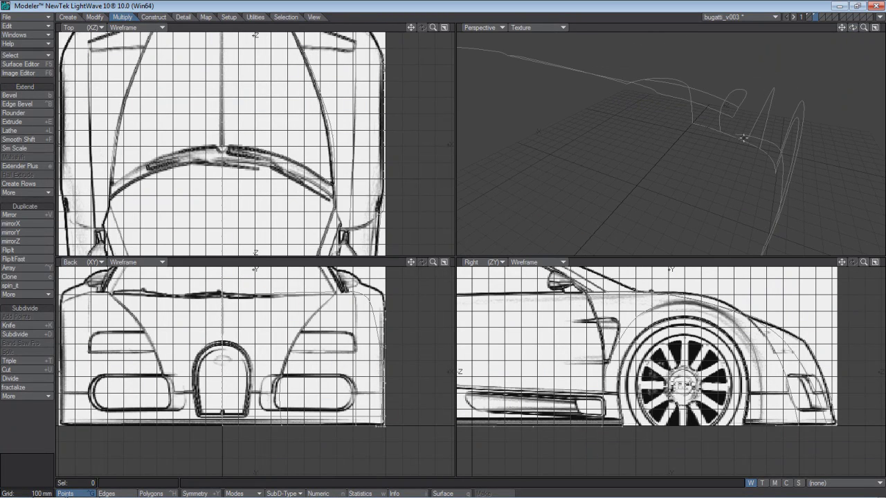
click(746, 137)
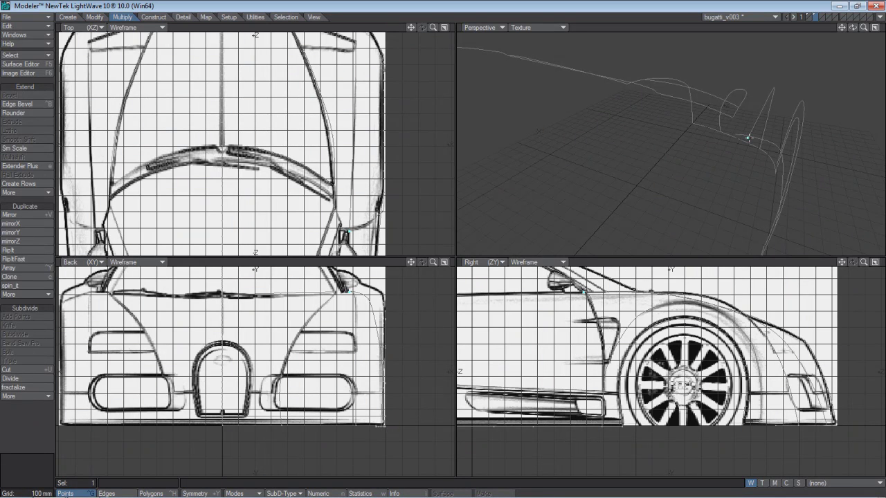
click(747, 138)
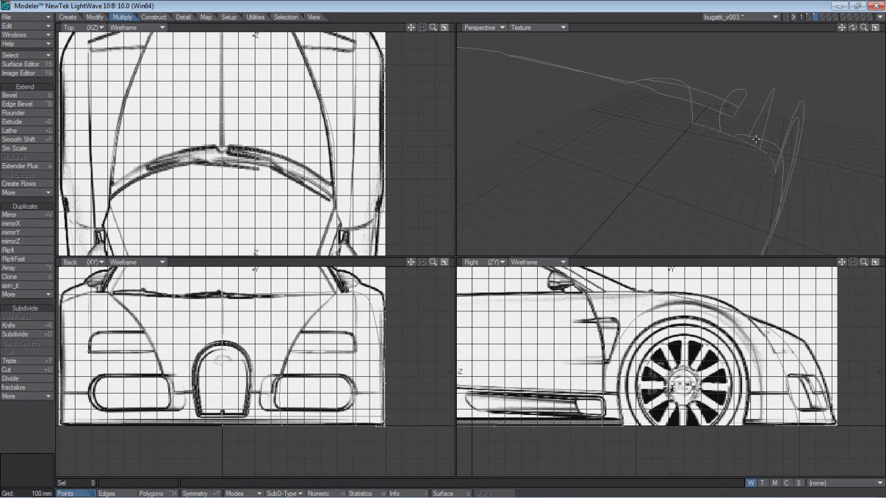
key(ctrl+h)
click(762, 139)
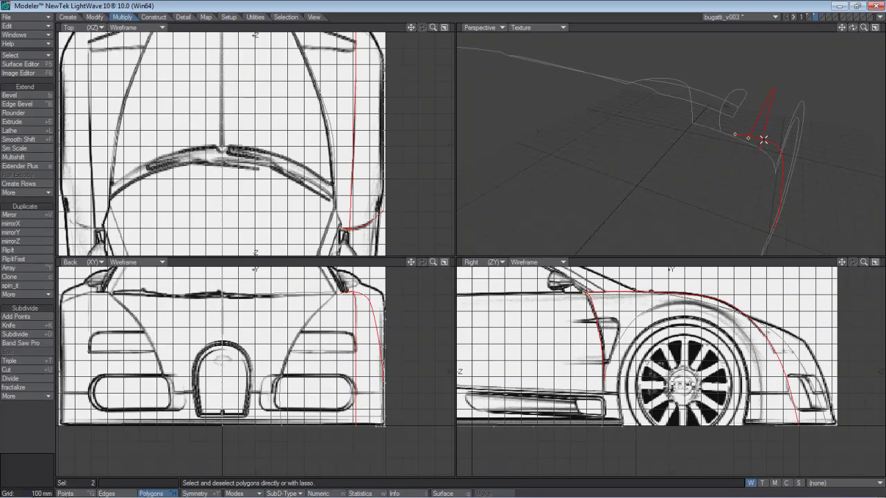
click(758, 121)
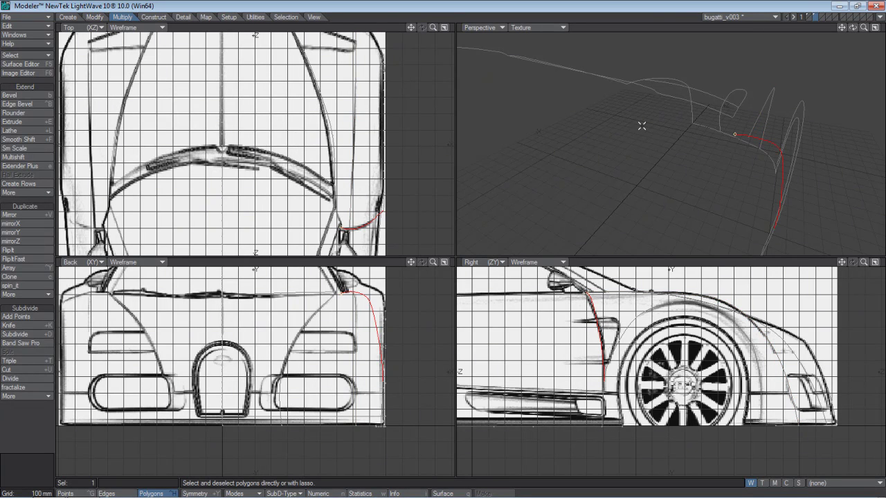
click(17, 316)
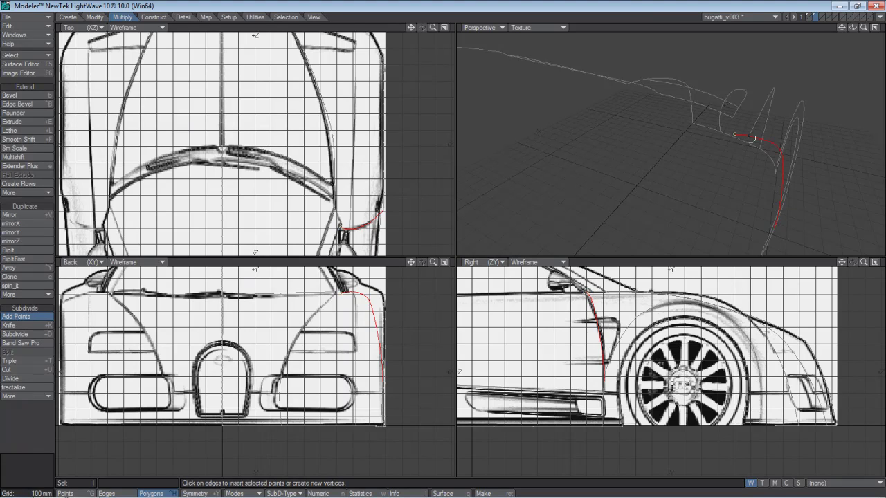
Step: Weld the upper fender curve's rear end point to the point added on the seam curve
key(ctrl+g)
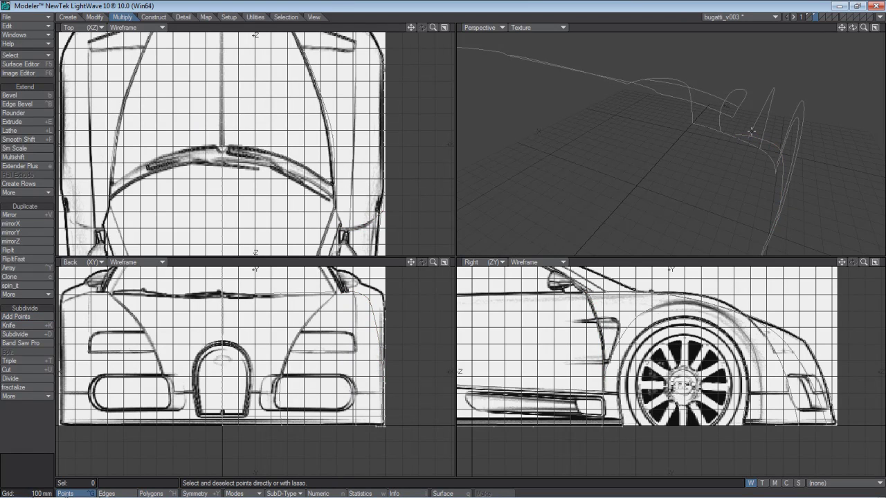
click(748, 139)
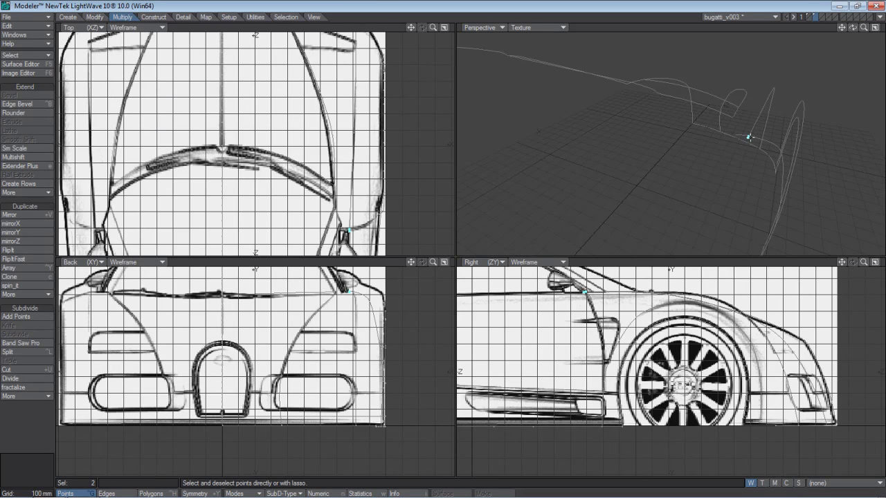
click(750, 137)
click(749, 138)
key(shift+a)
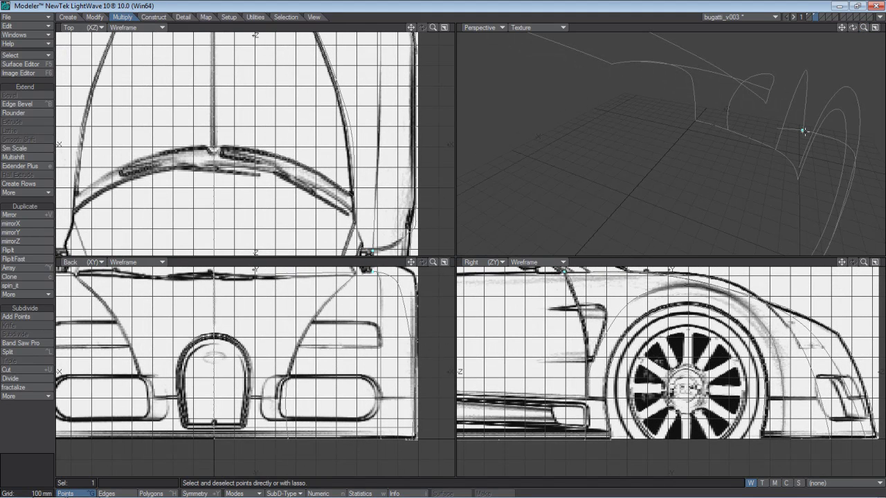
click(803, 130)
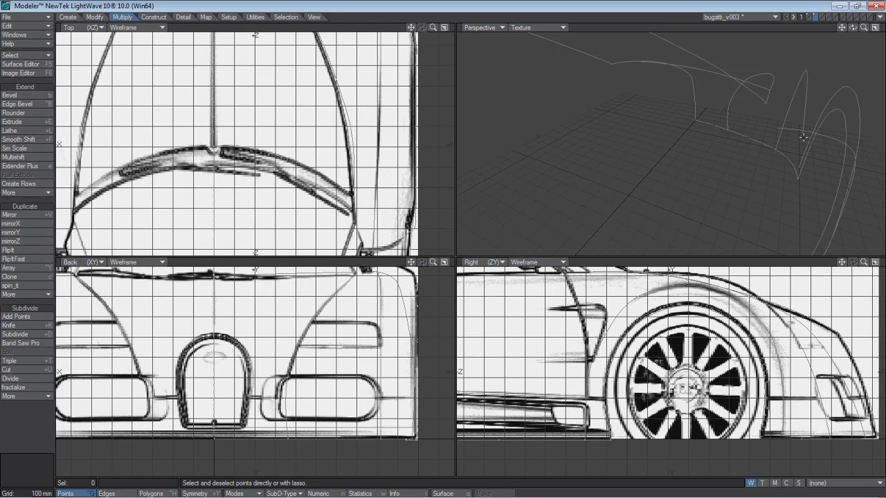
click(803, 134)
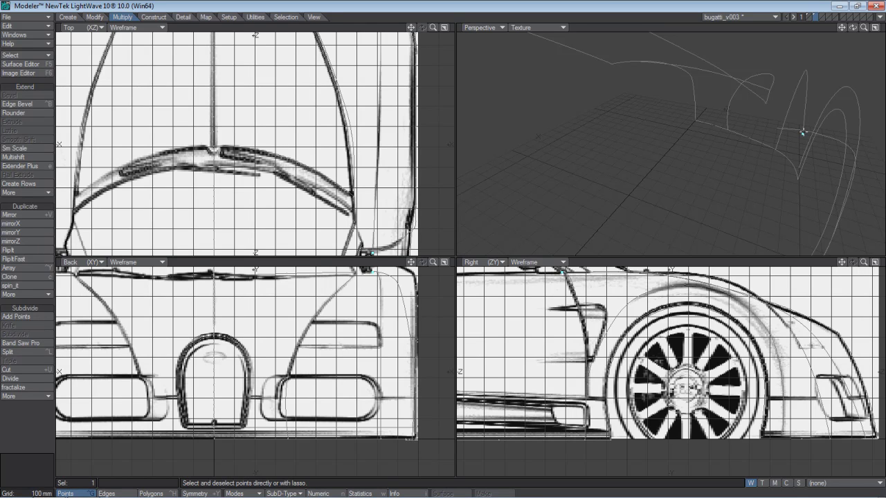
click(802, 132)
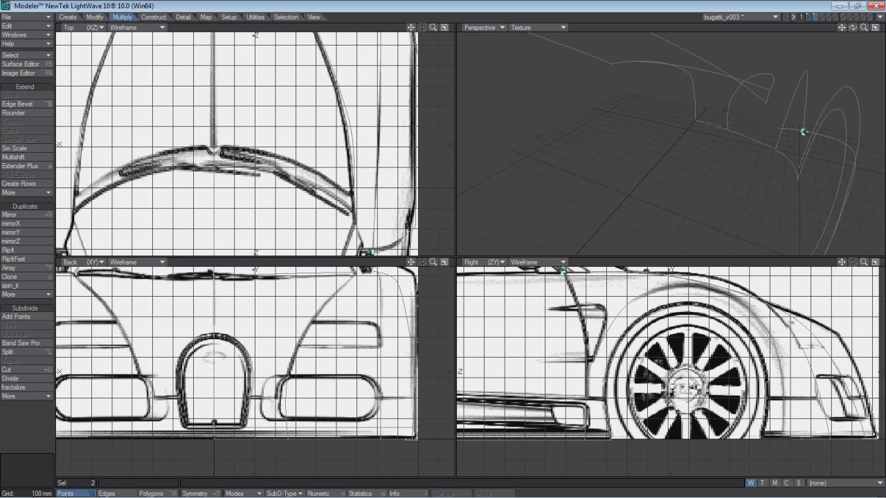
key(ctrl+w)
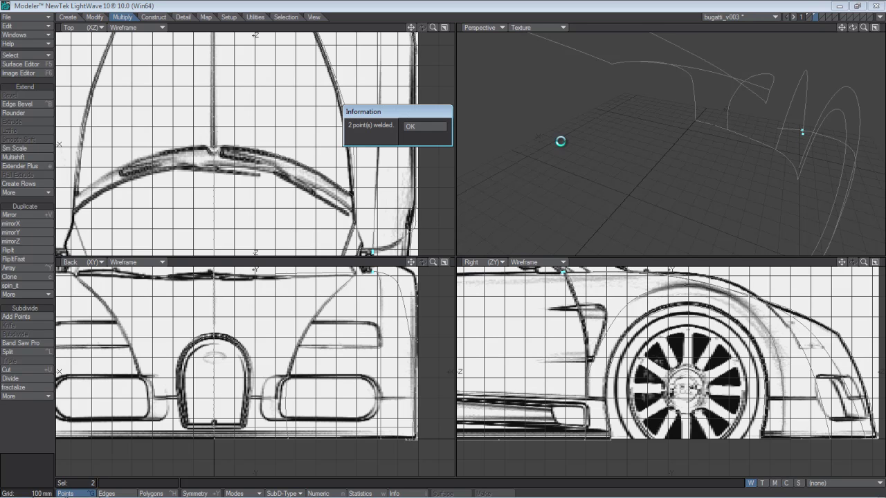
click(432, 128)
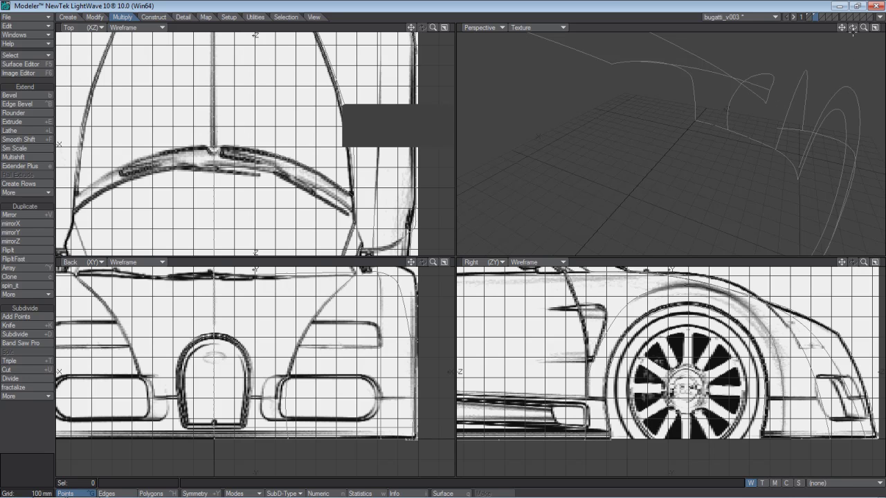
Step: Inspect the connected spline cage from several angles in the perspective view and save the object
drag(853, 28, 853, 28)
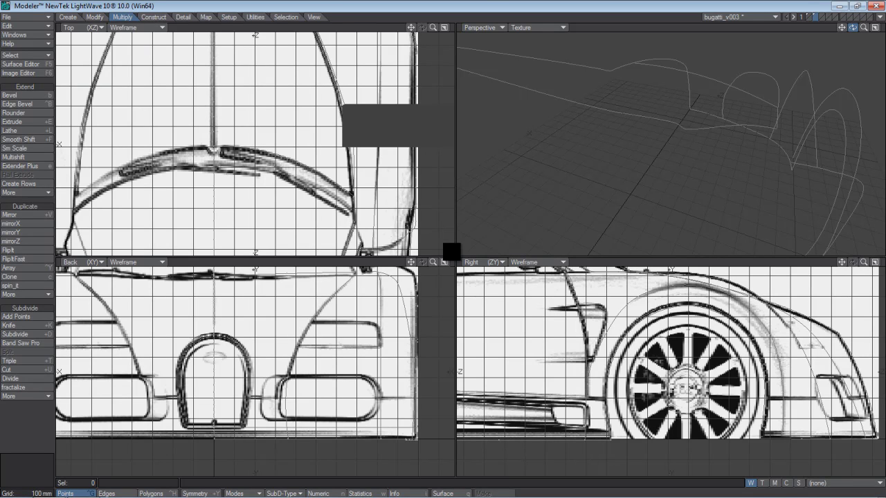
drag(853, 27, 835, 28)
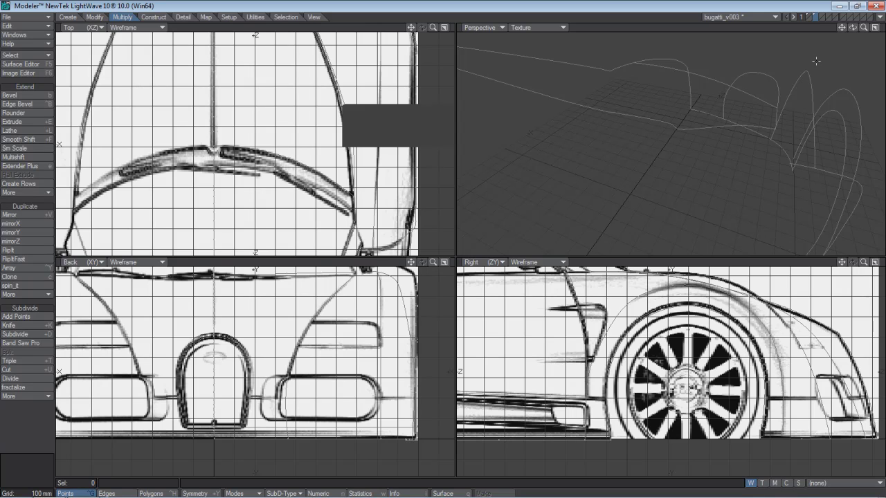
drag(864, 28, 852, 28)
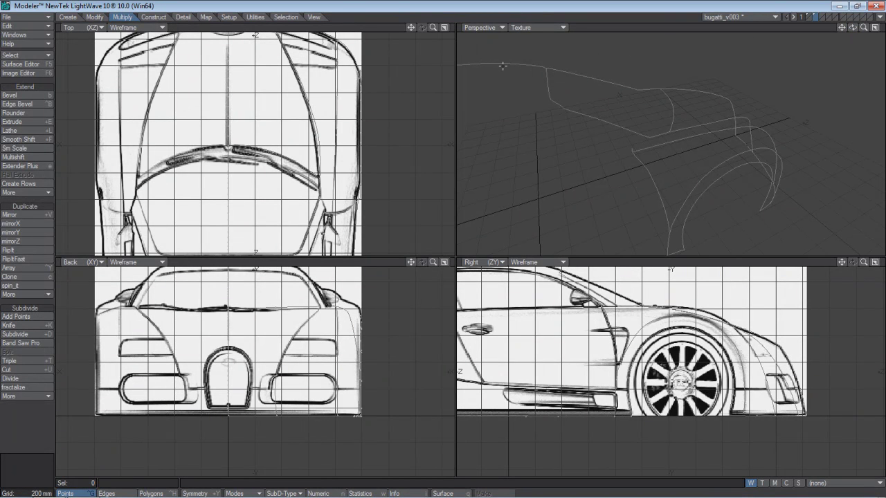
key(s)
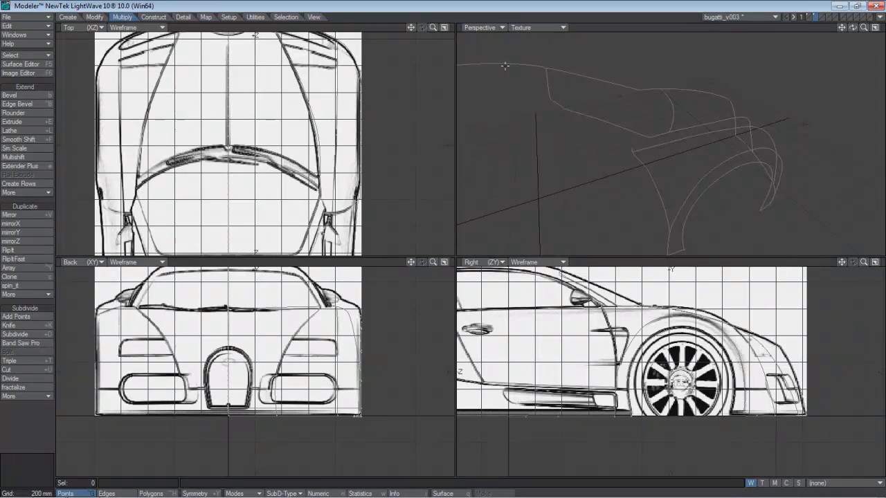